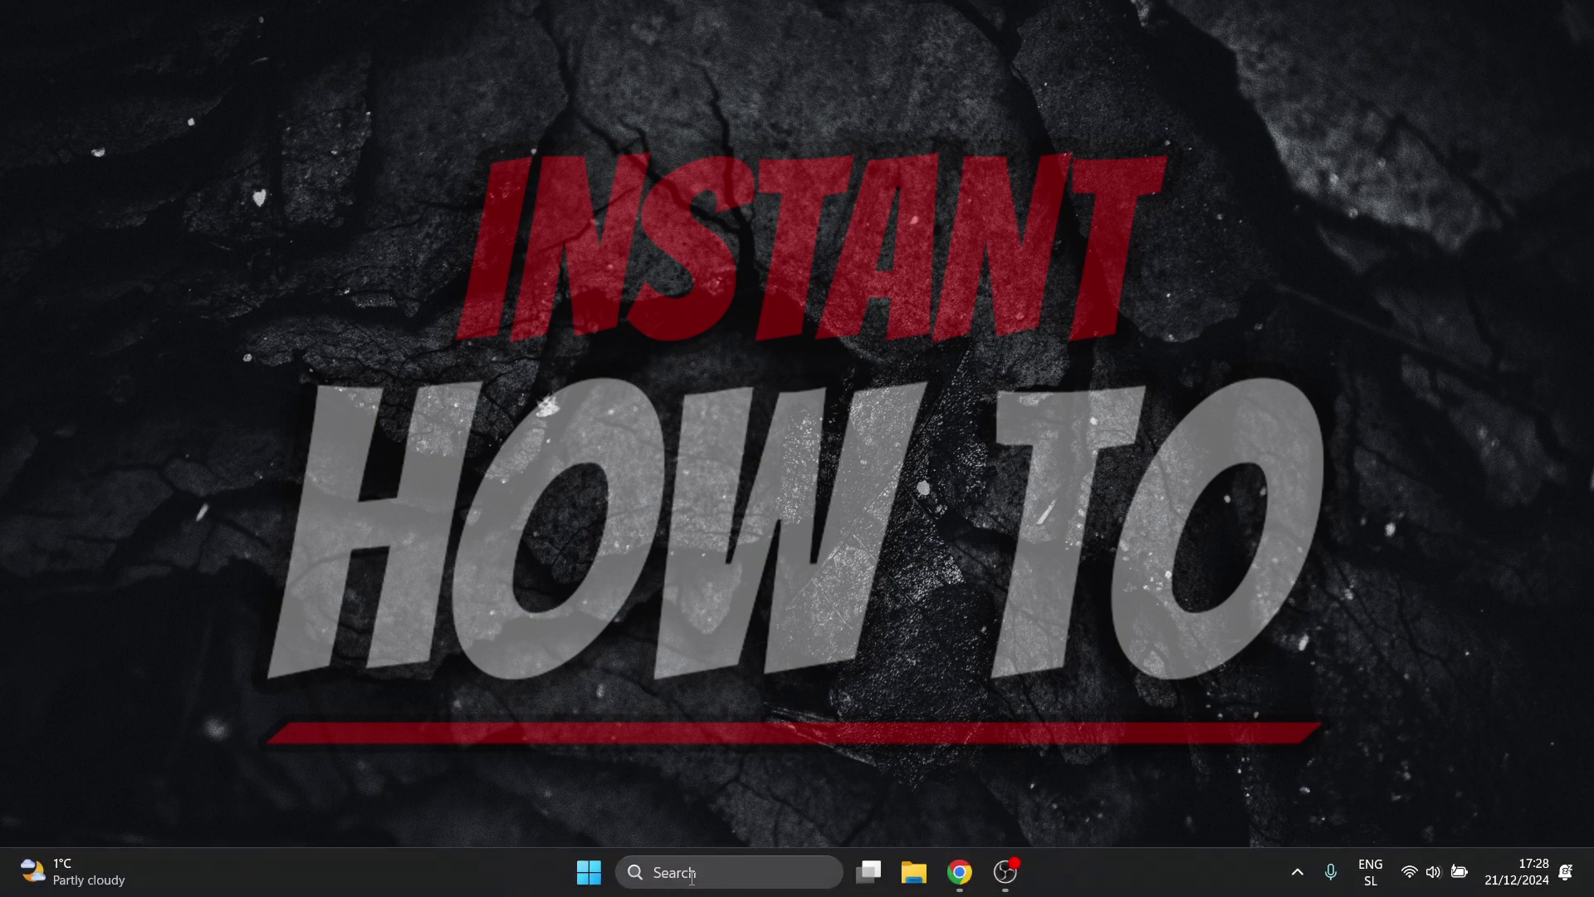
Step: Launch Control Panel from taskbar search and switch to the Programs category
left_click(697, 876)
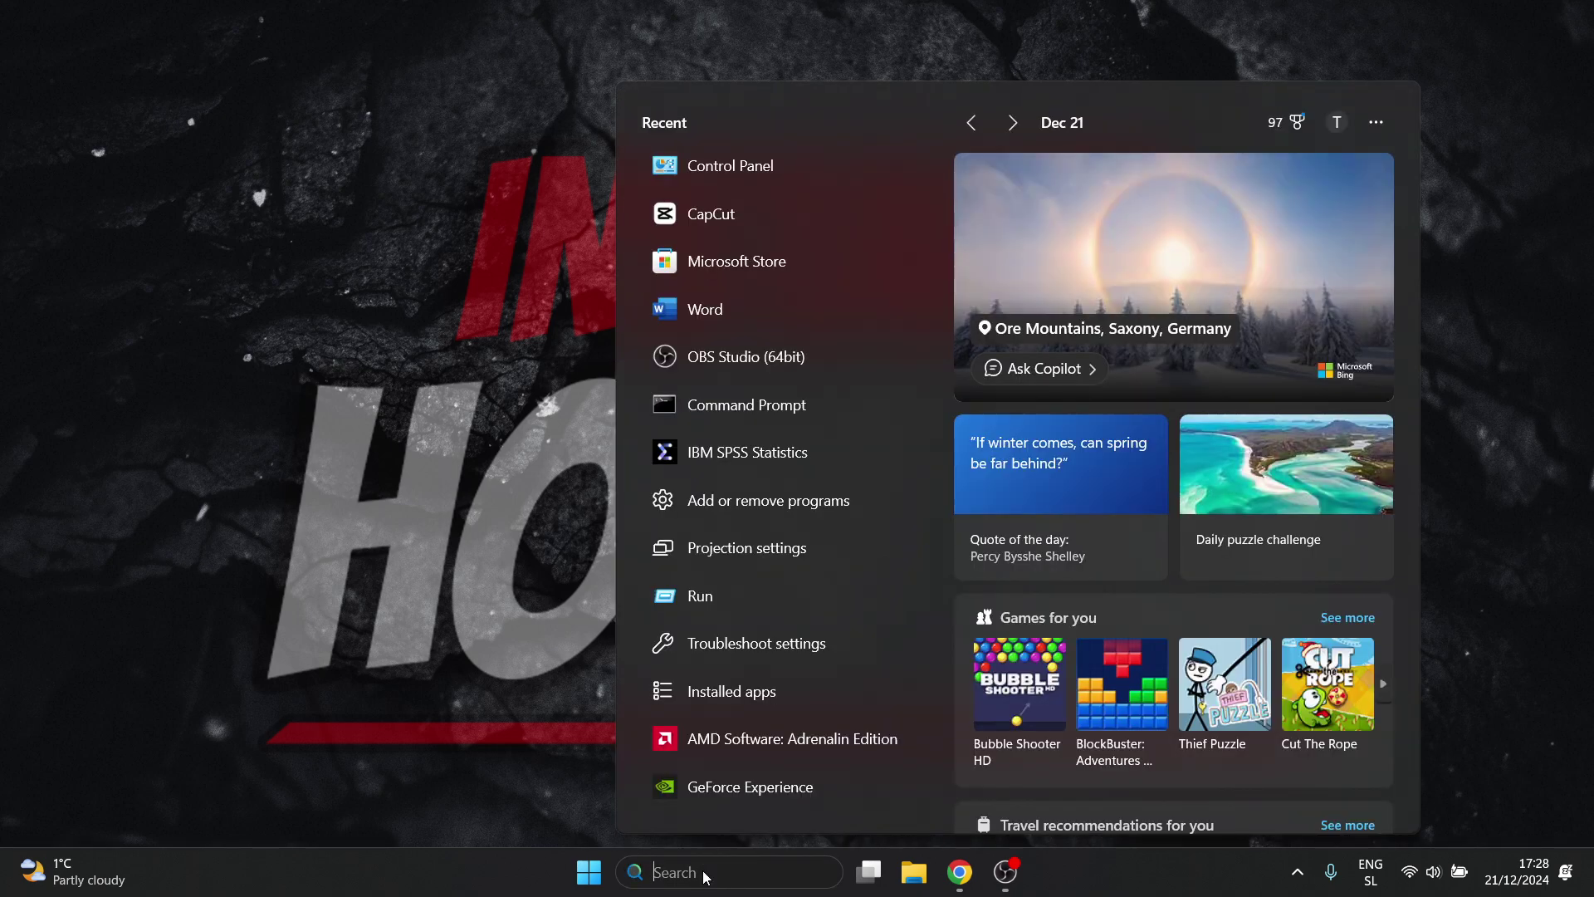
mouse_move(747, 166)
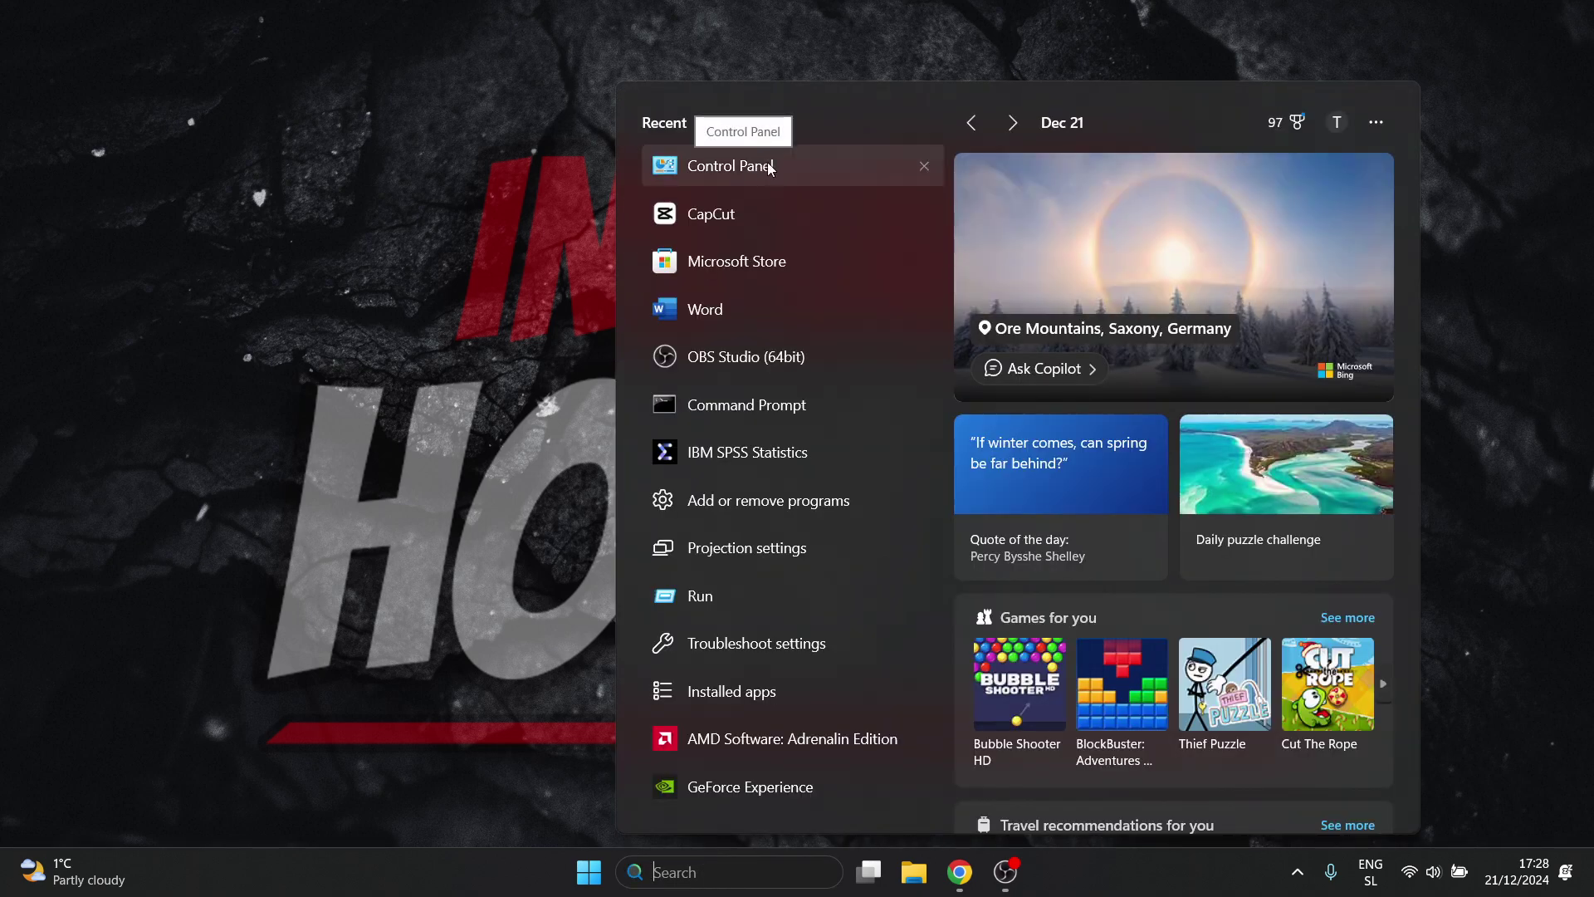
left_click(755, 167)
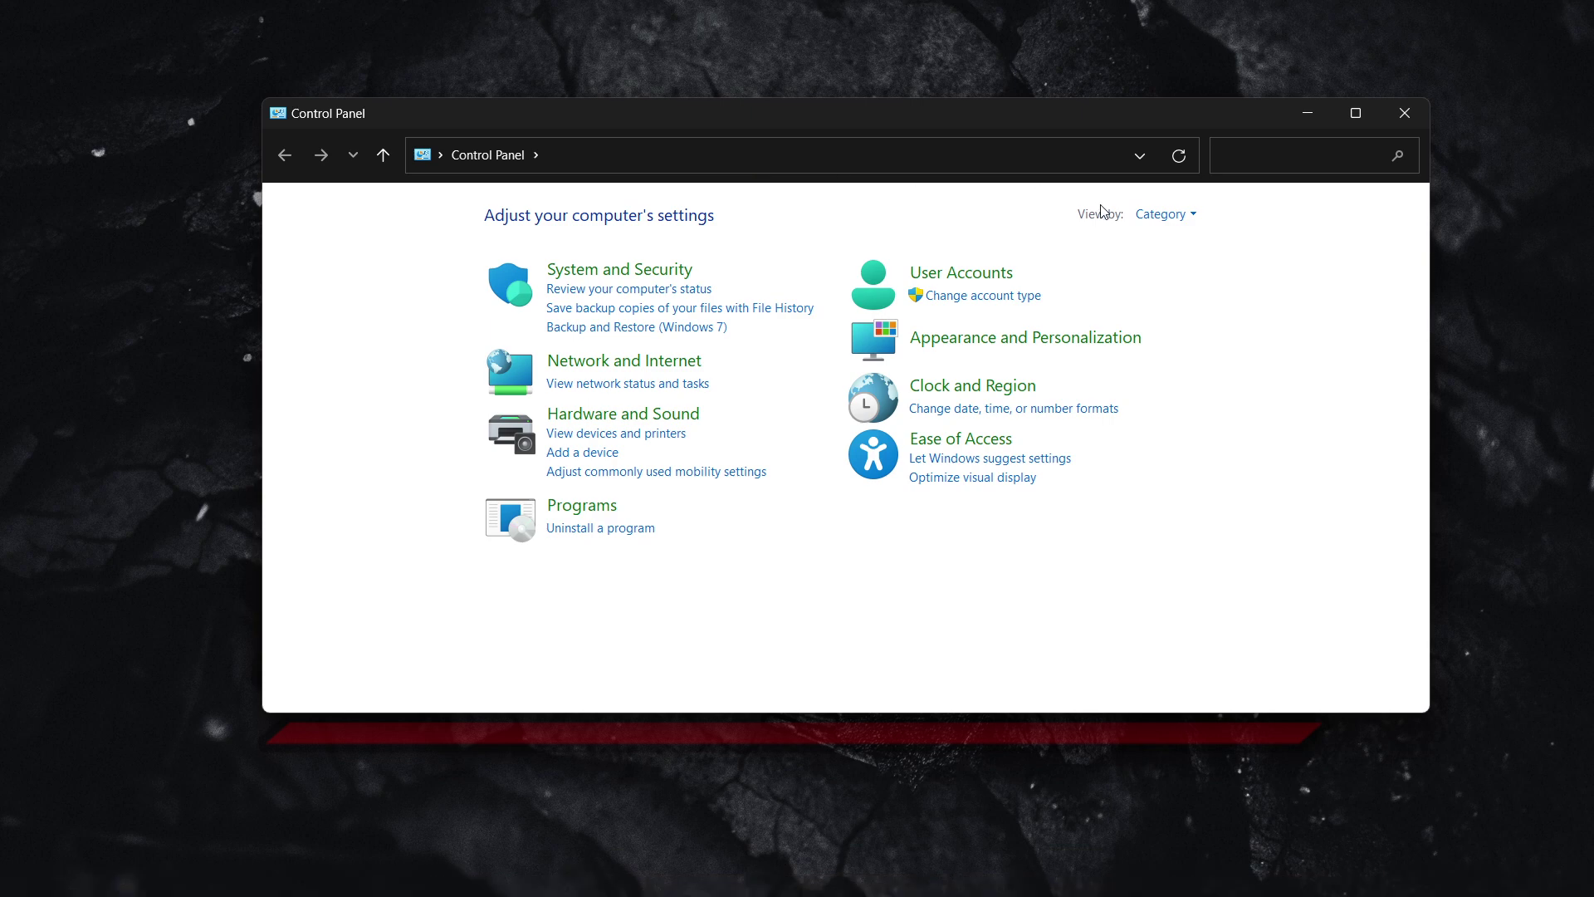
left_click(1153, 214)
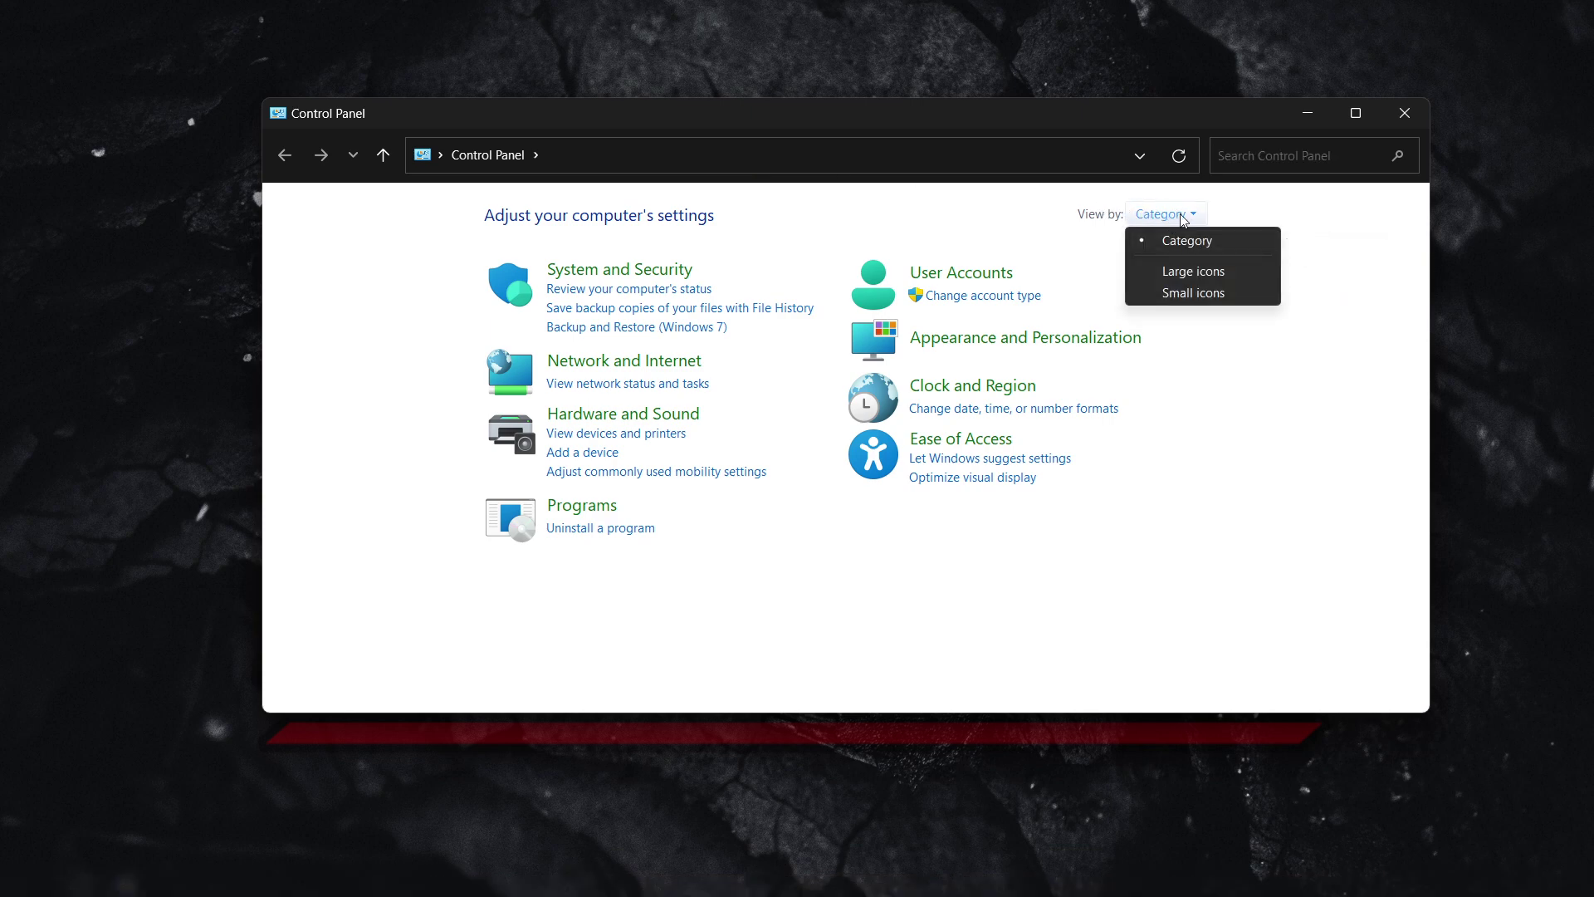
left_click(594, 508)
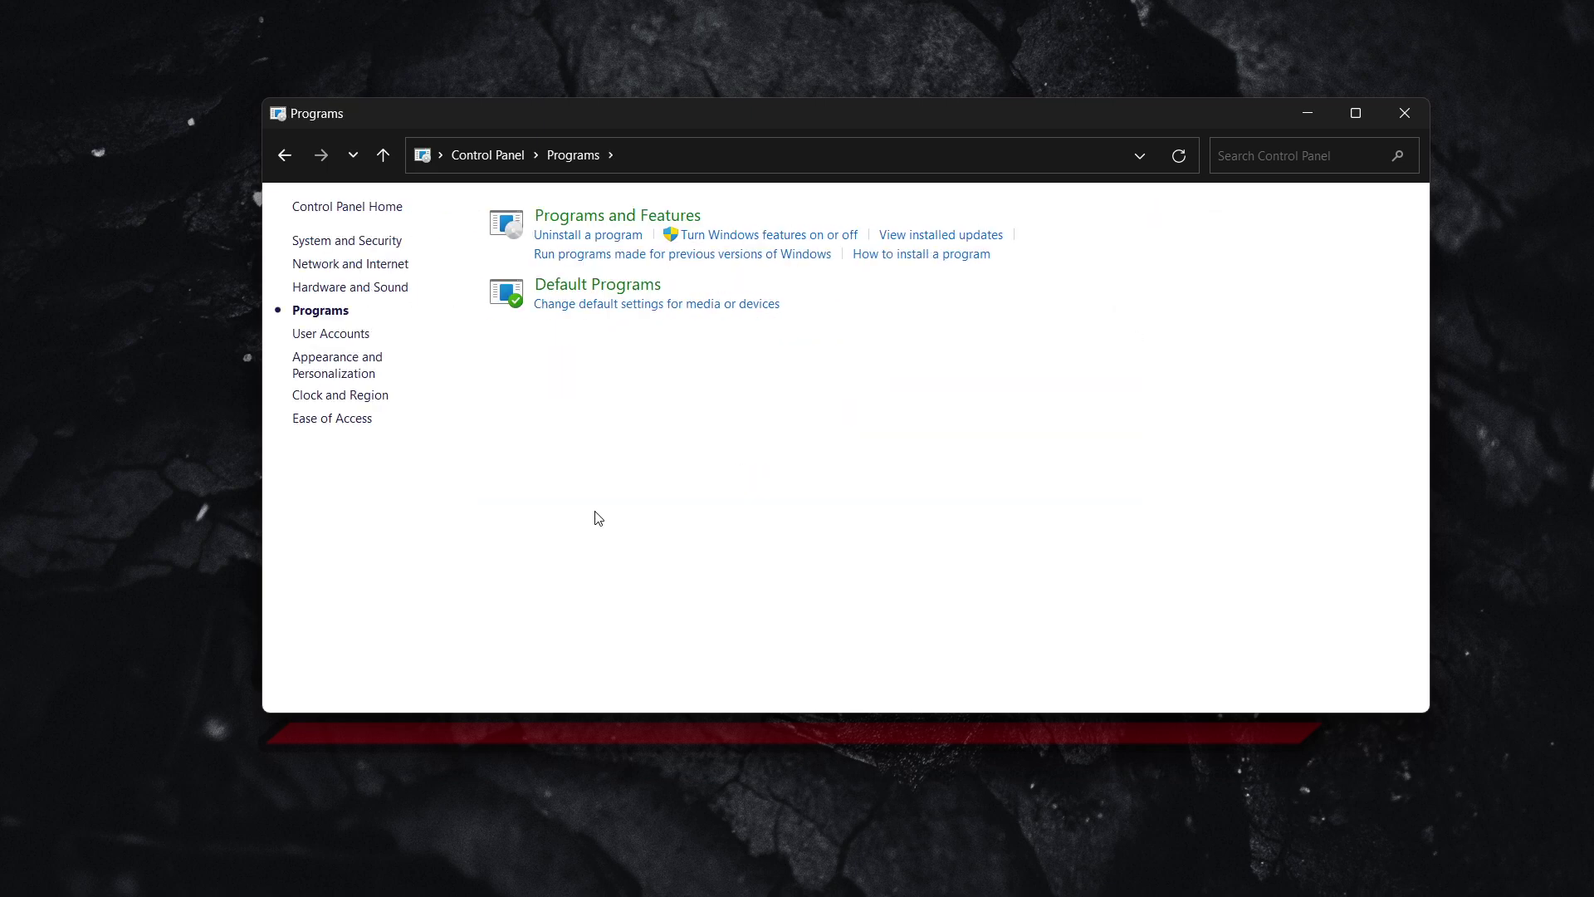
Step: Open Programs and Features and uninstall ARMOURY CRATE Lite Service, letting setup close running apps
left_click(664, 218)
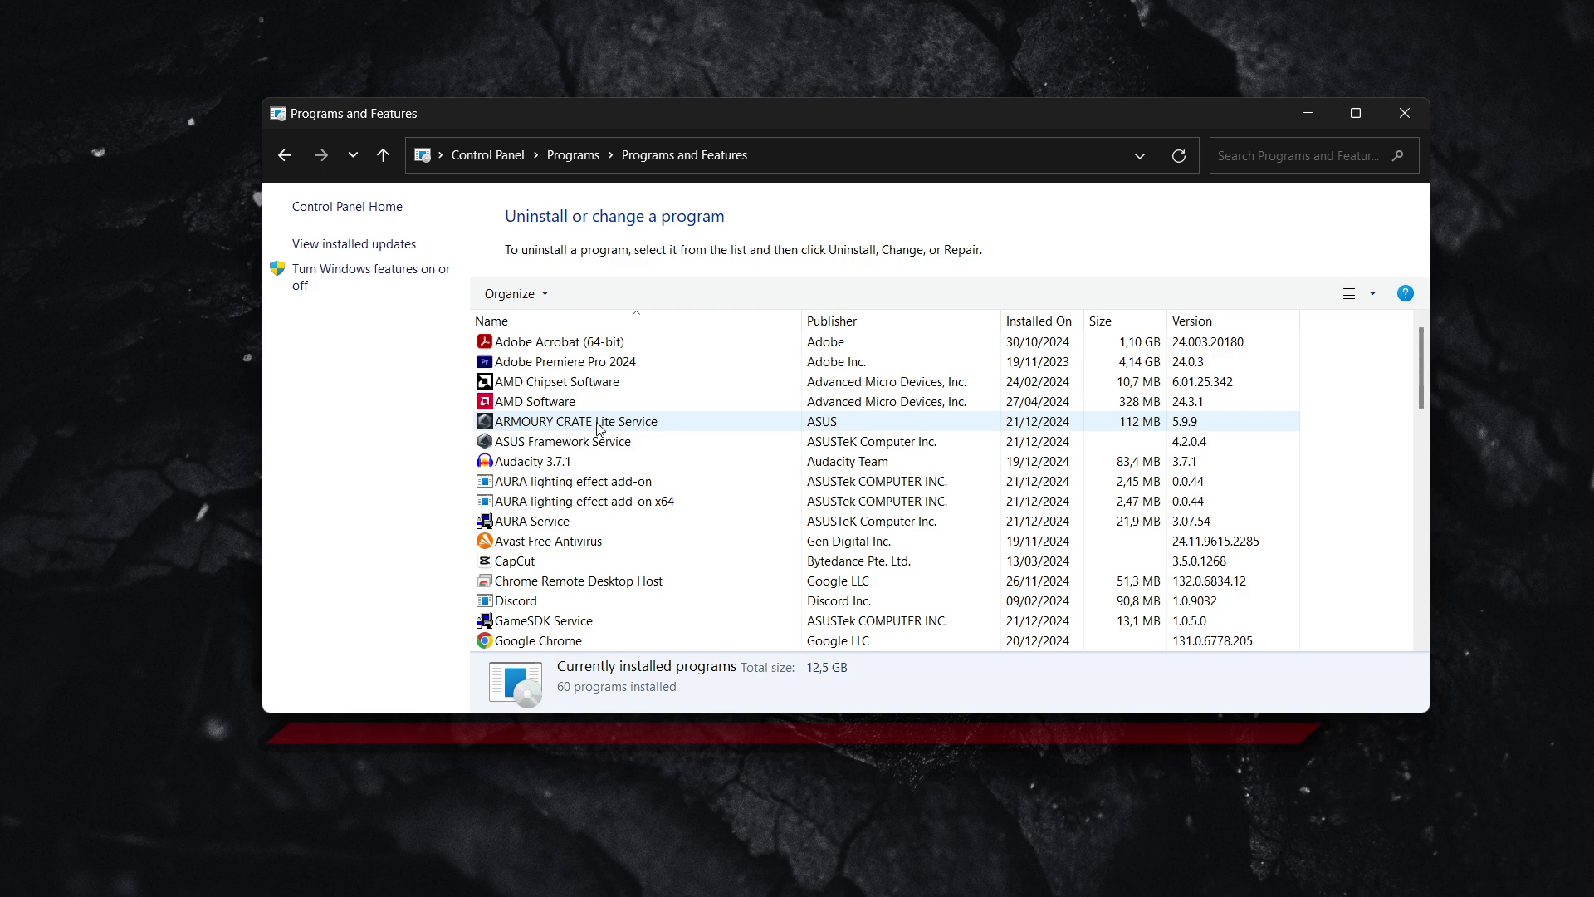
left_click(570, 423)
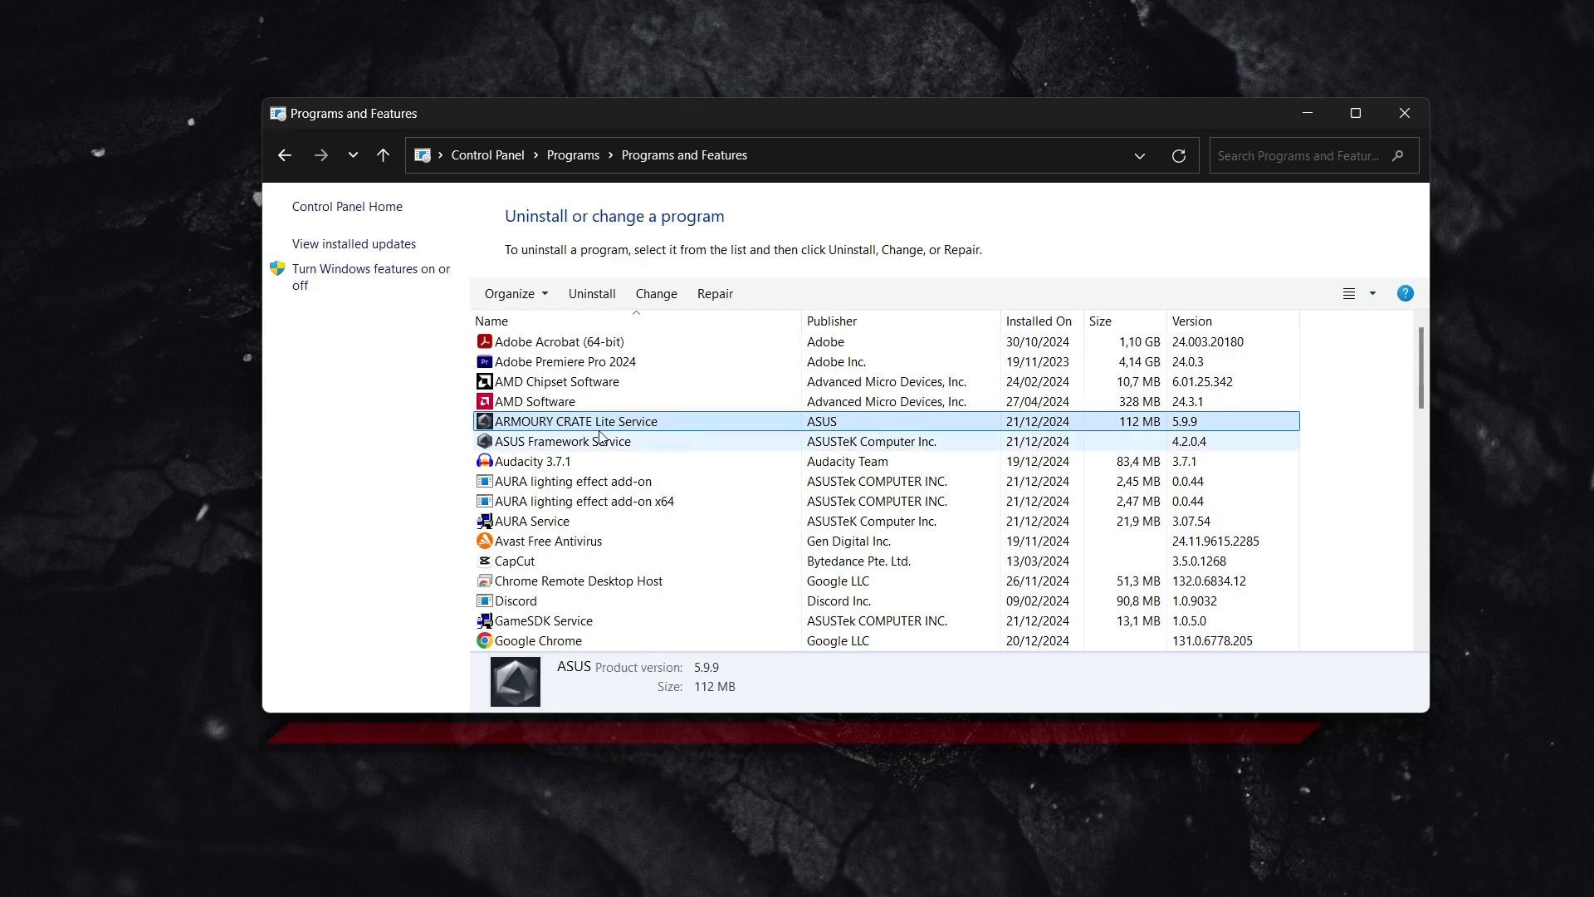
left_click(592, 294)
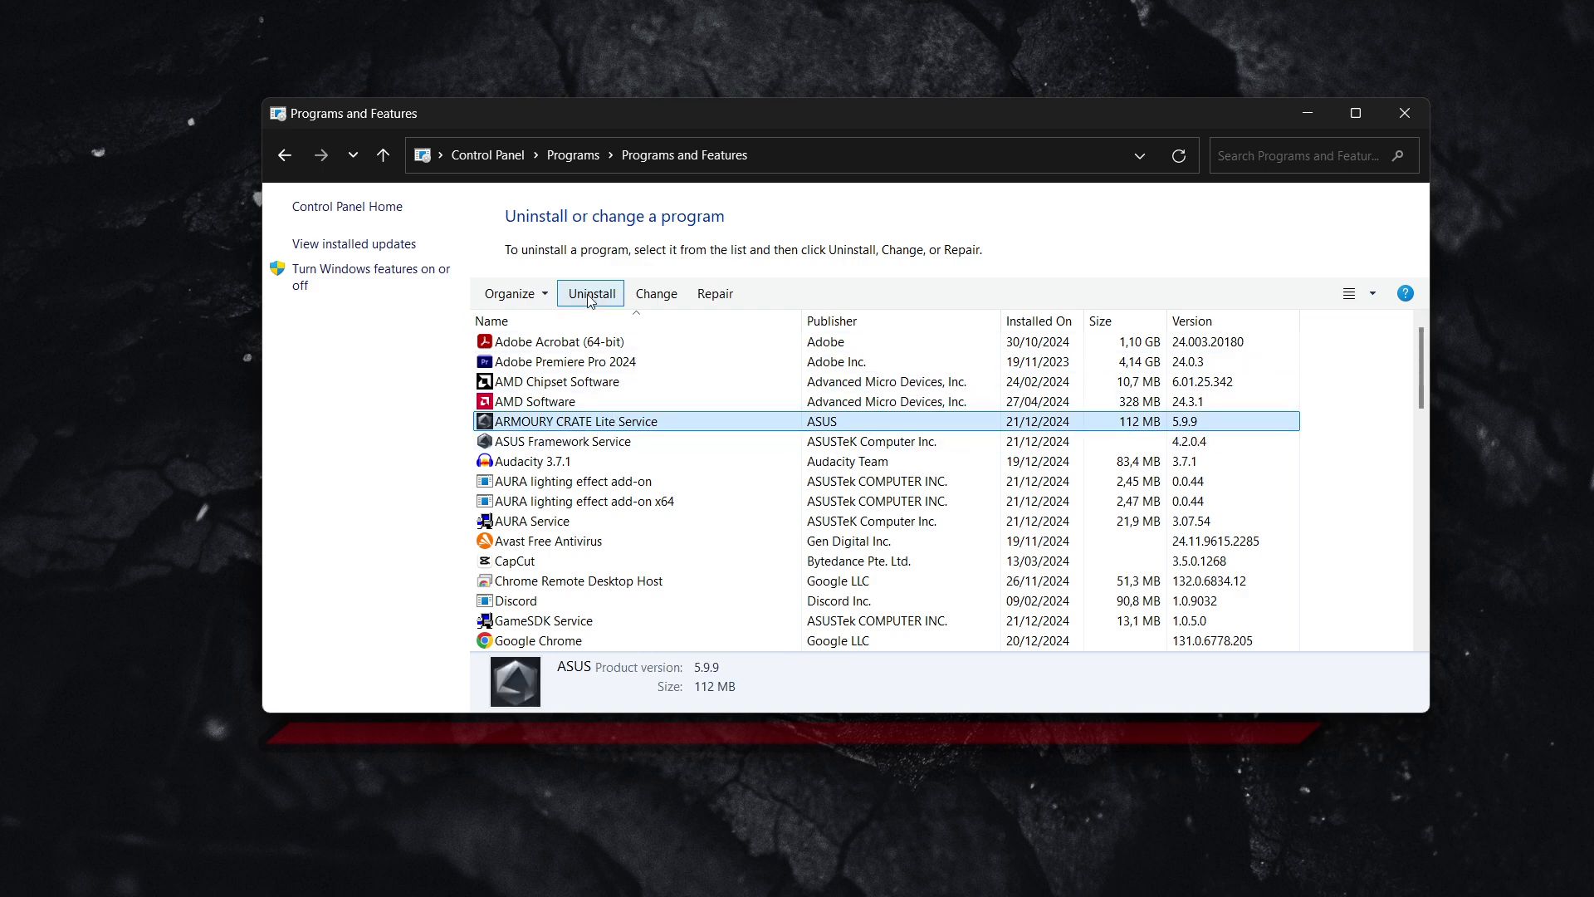
left_click(582, 332)
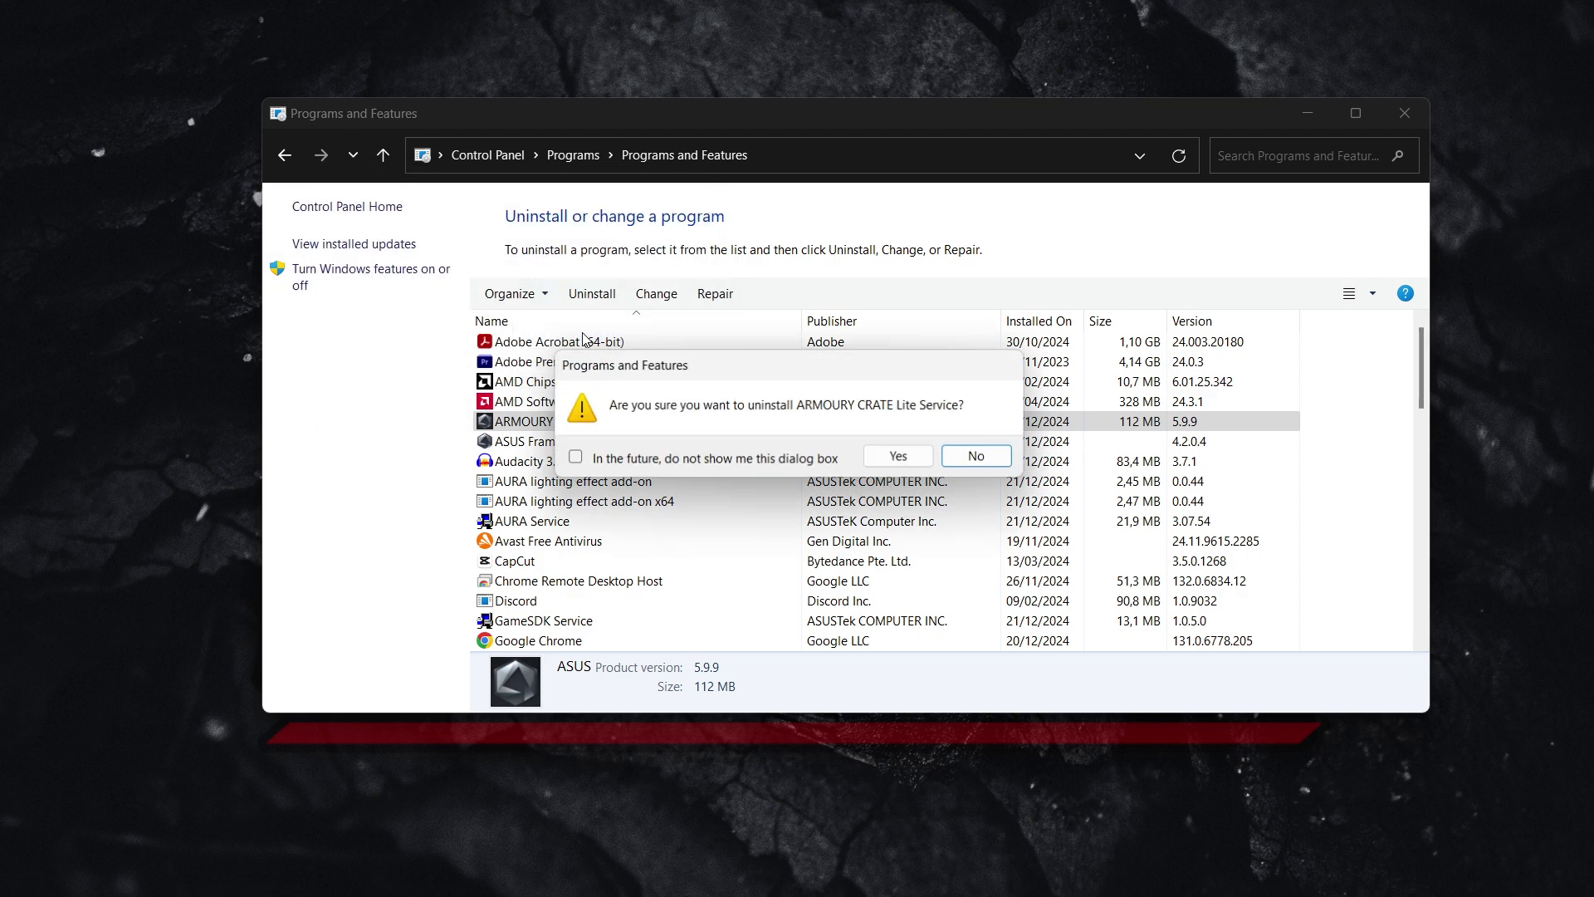
left_click(893, 457)
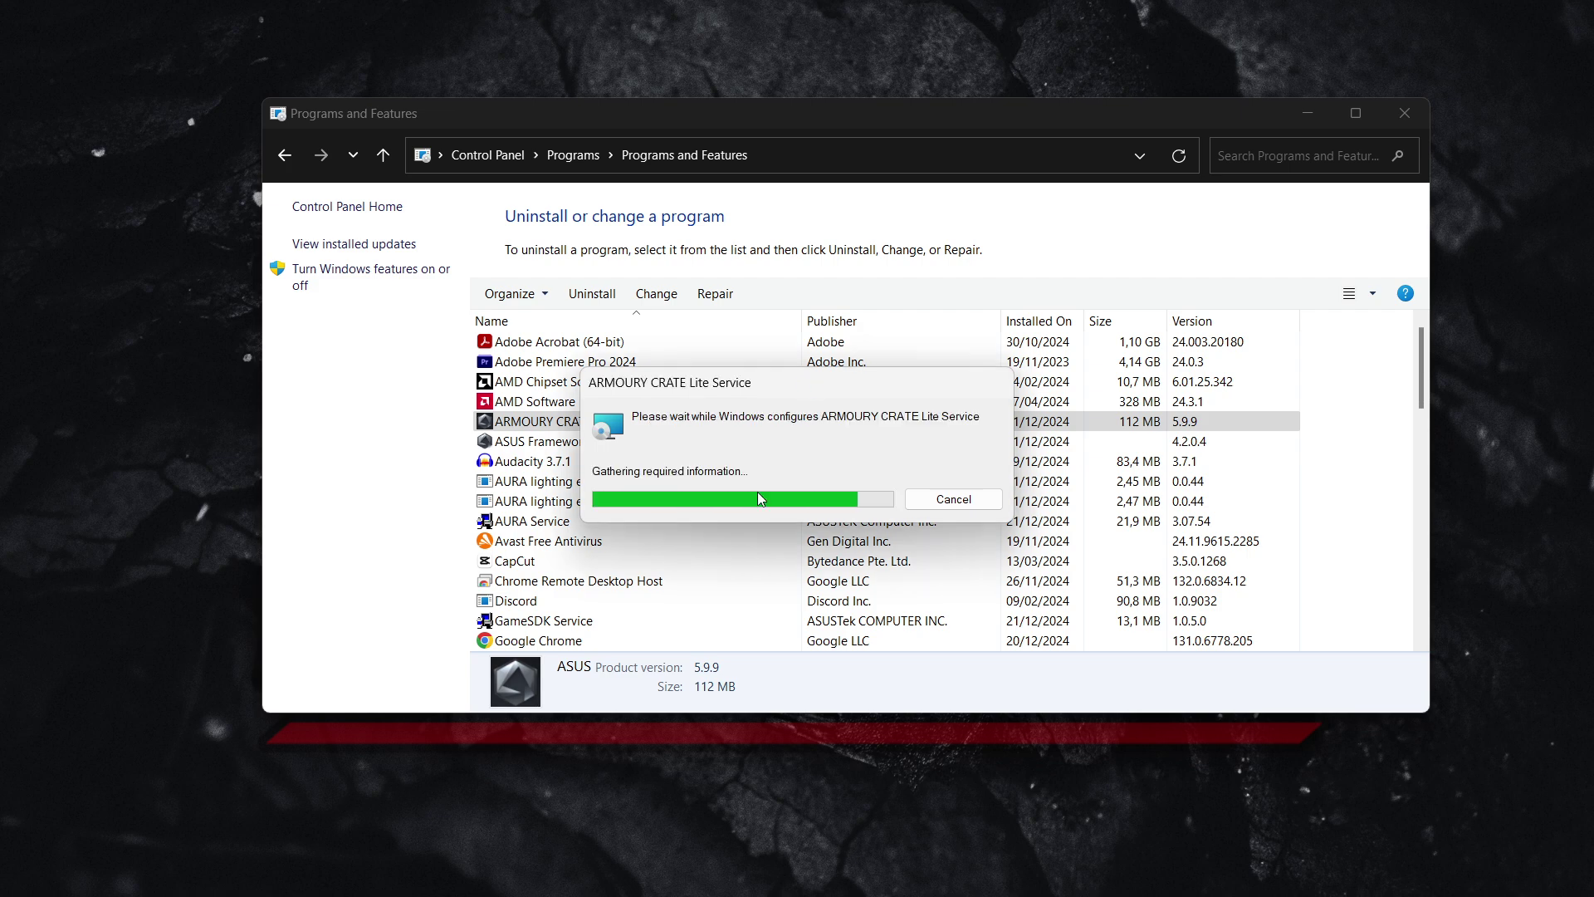
left_click_drag(818, 283, 799, 223)
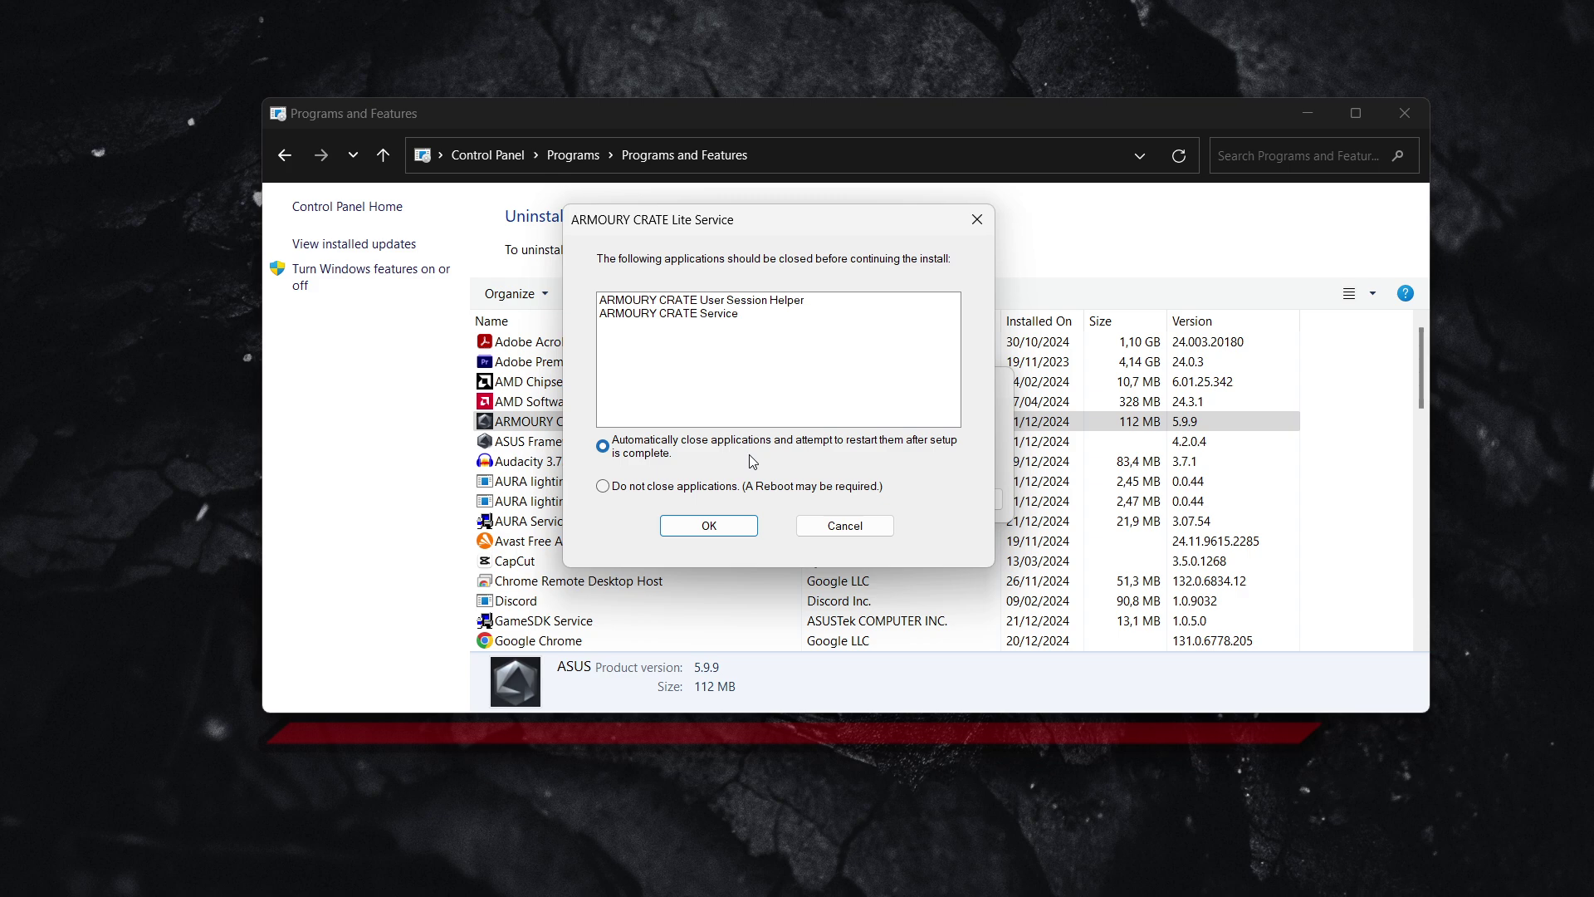
left_click(710, 528)
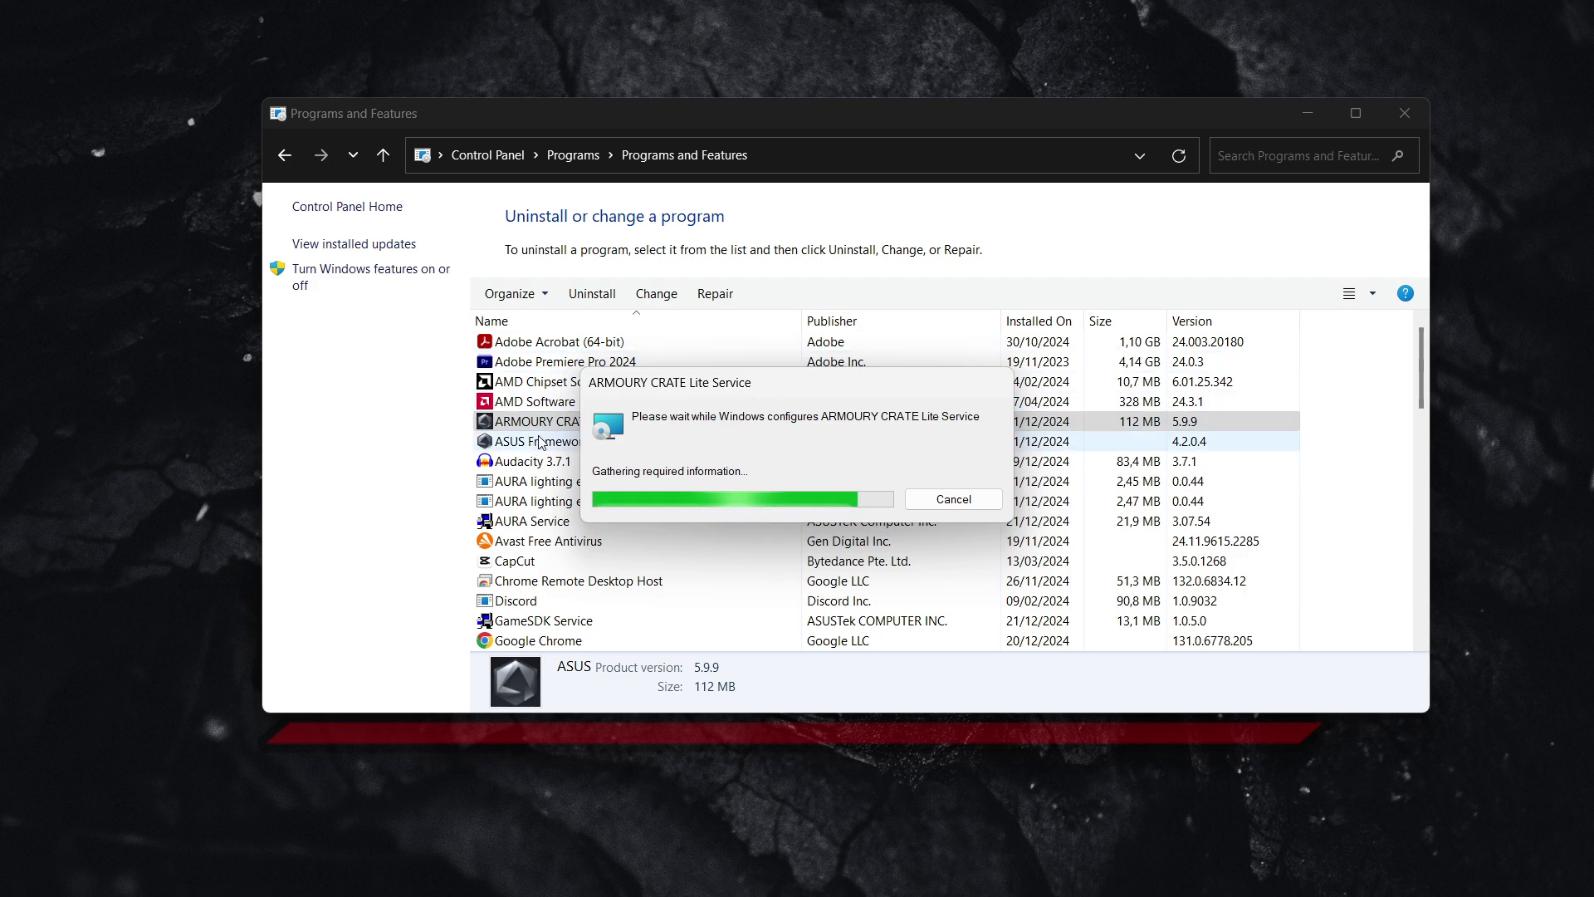
scroll(515, 485, "down", 3)
scroll(531, 478, "up", 3)
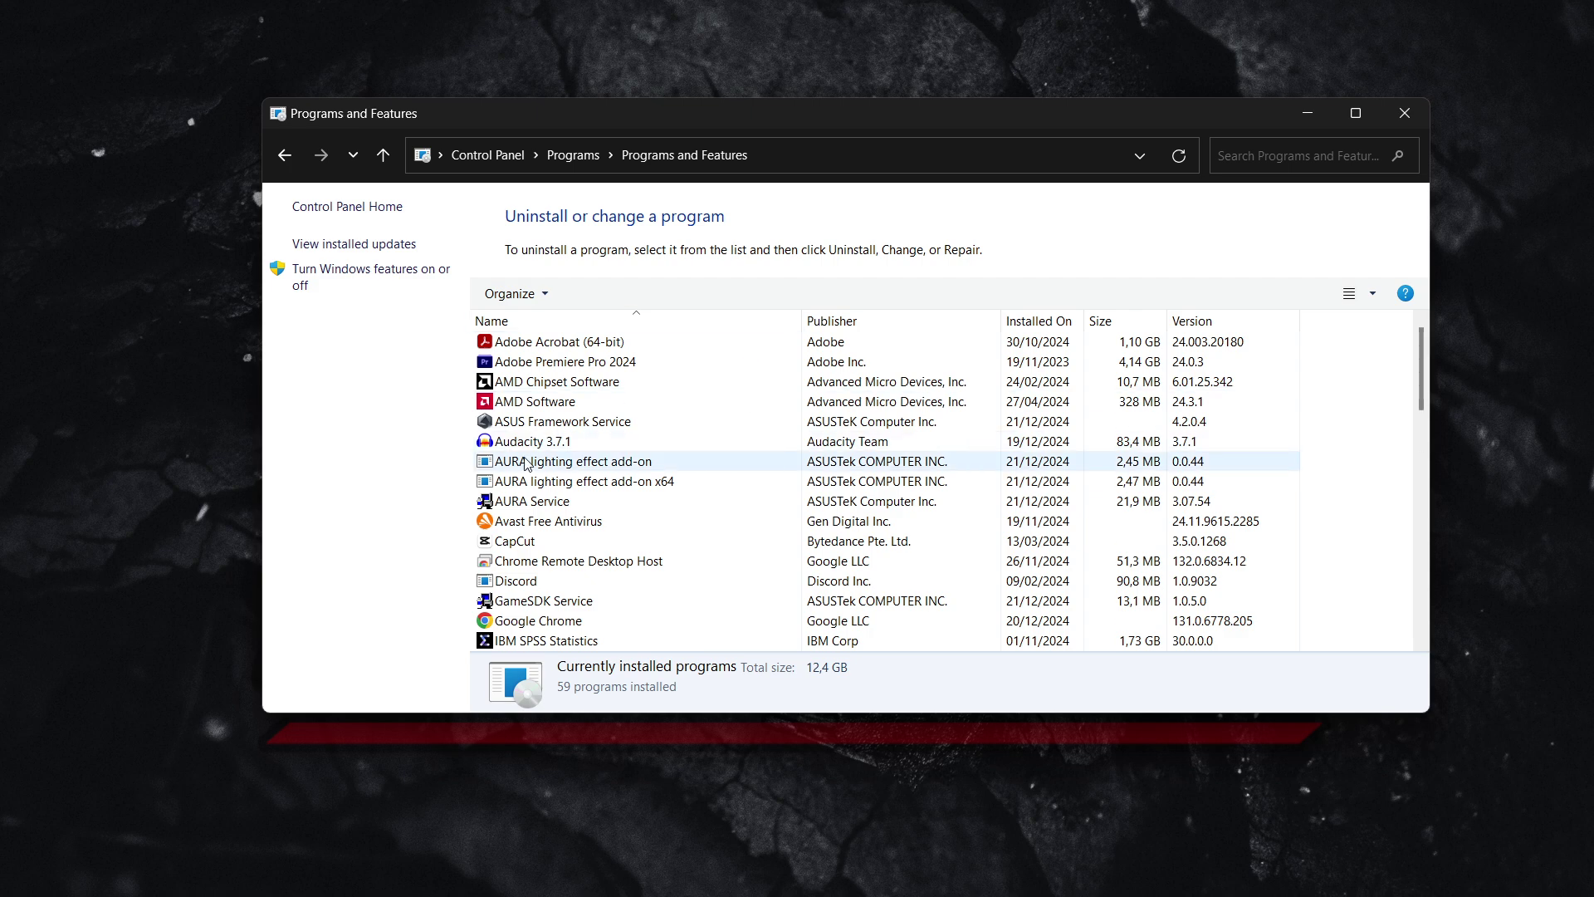
Step: Uninstall ASUS Framework Service and acknowledge its successful removal
left_click(546, 427)
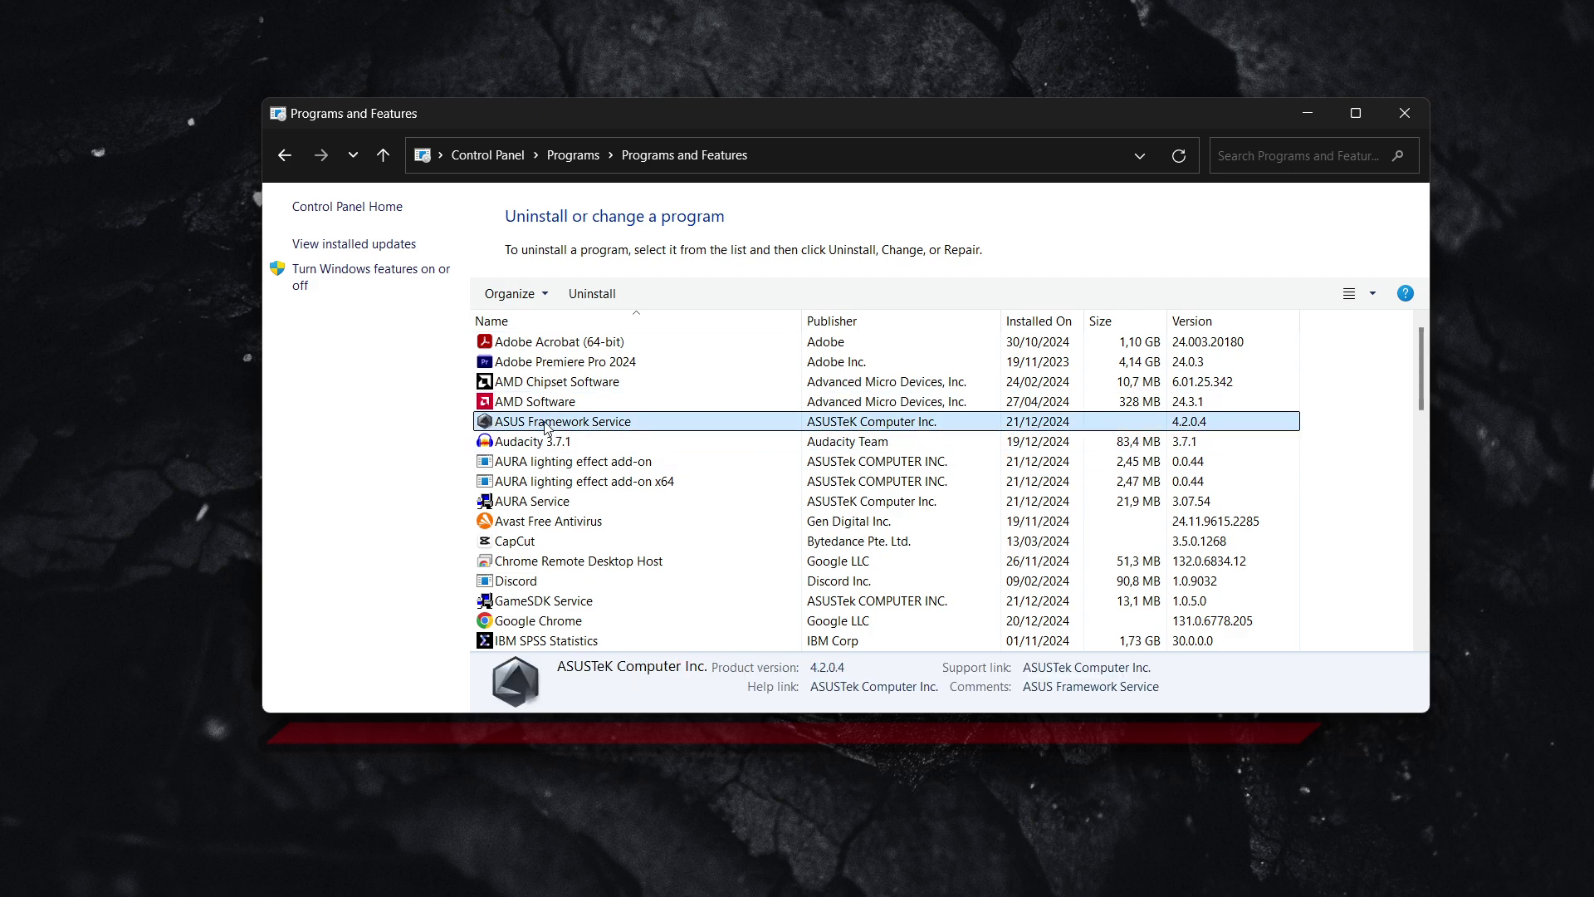
left_click(592, 293)
left_click(561, 334)
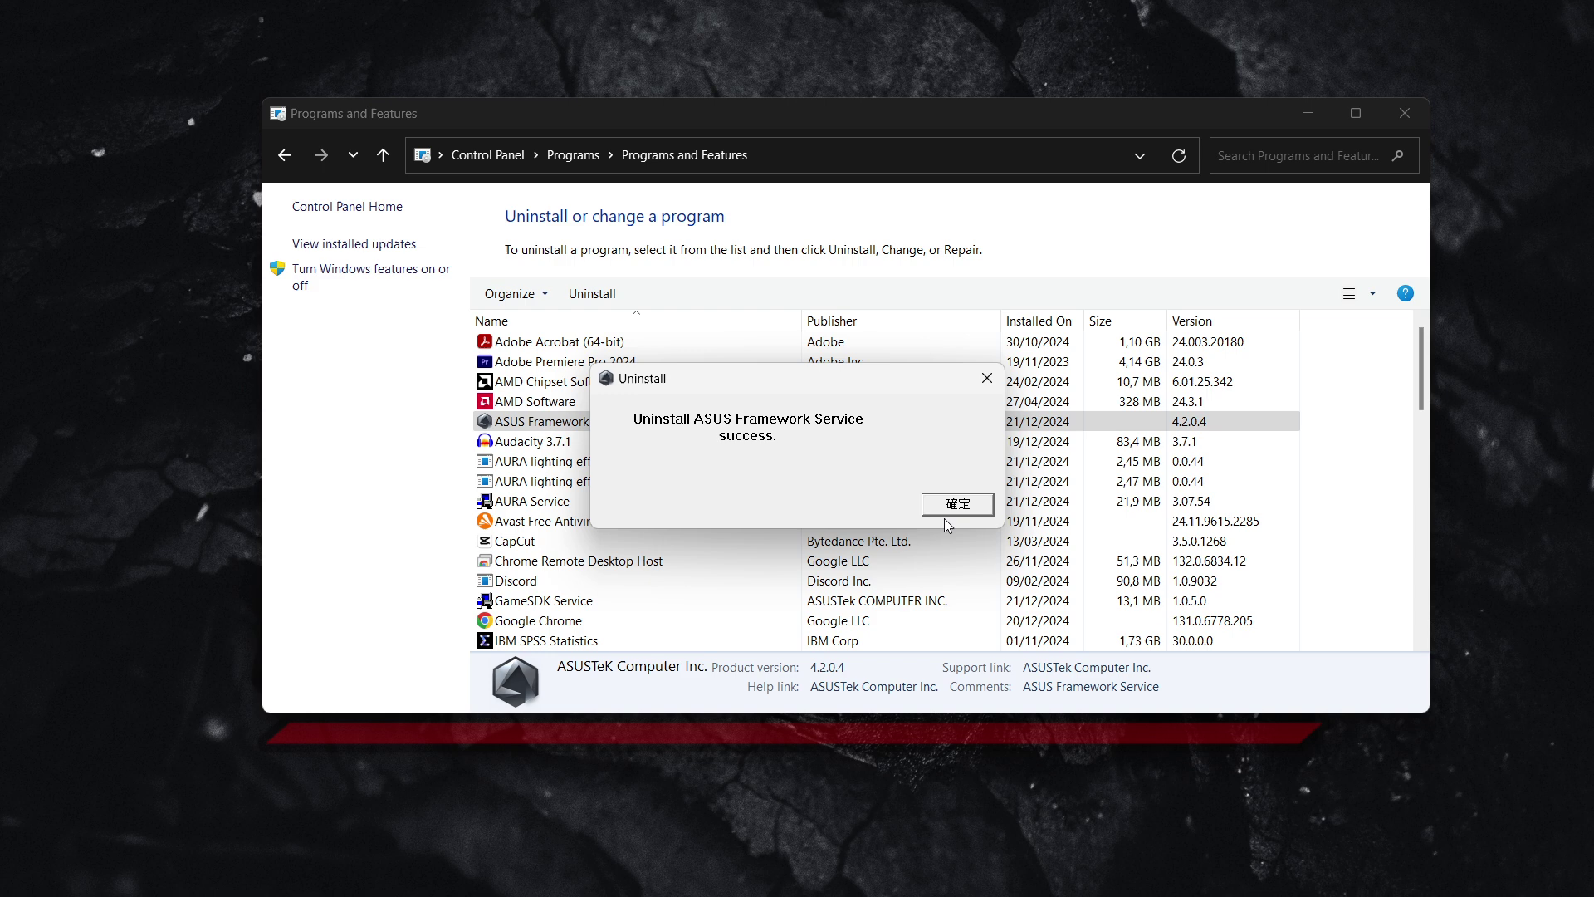
left_click(965, 504)
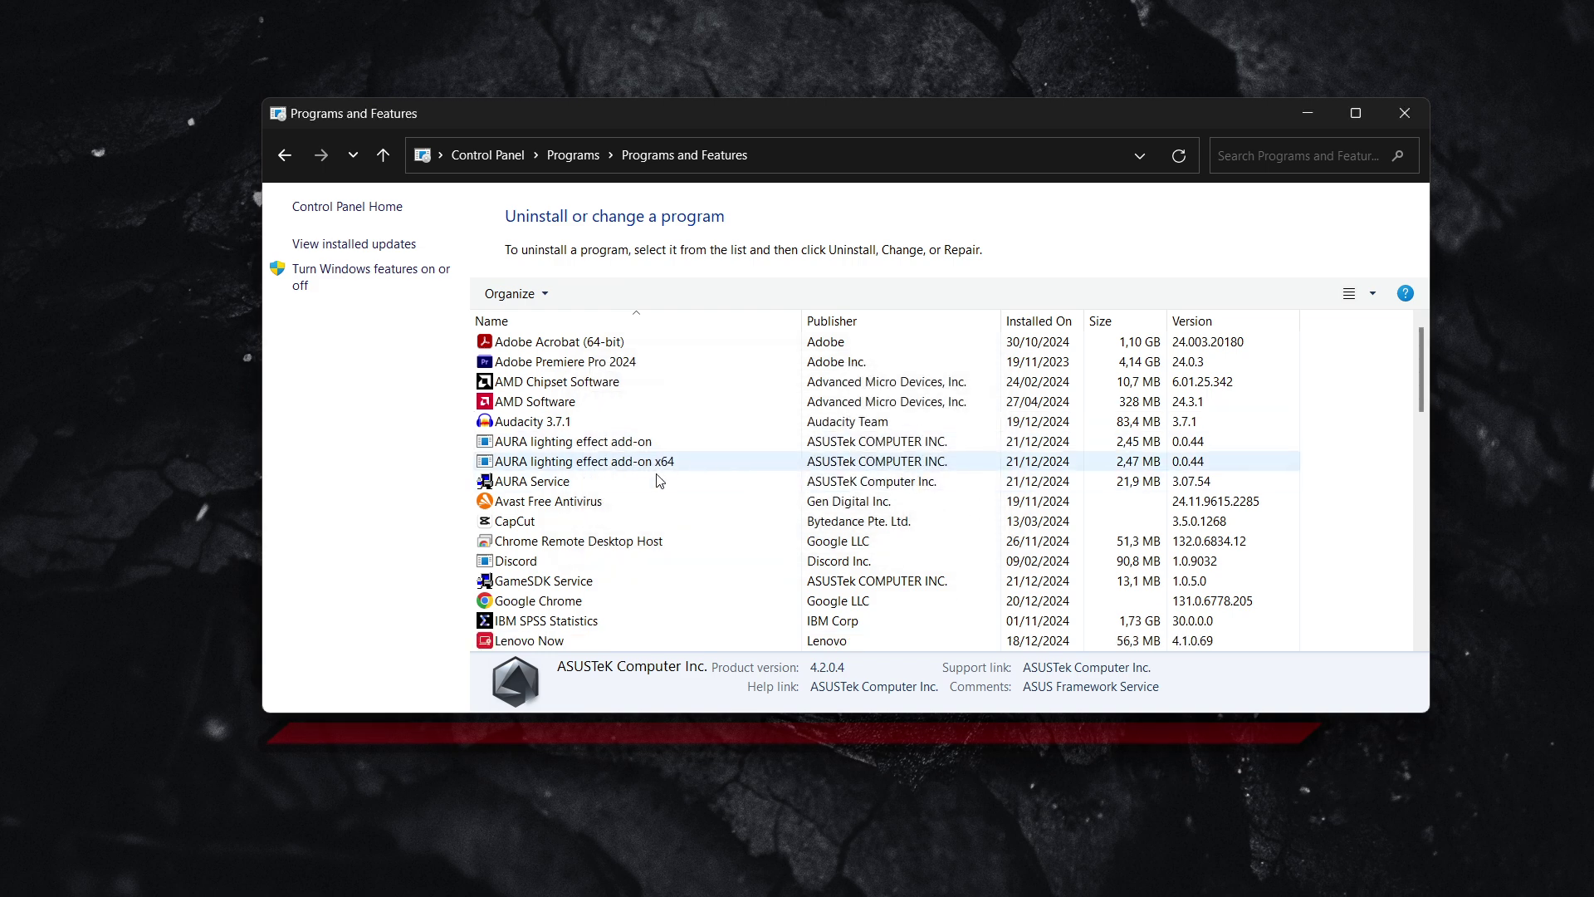
Step: Remove AURA Service through its setup window's Uninstall option
left_click(548, 489)
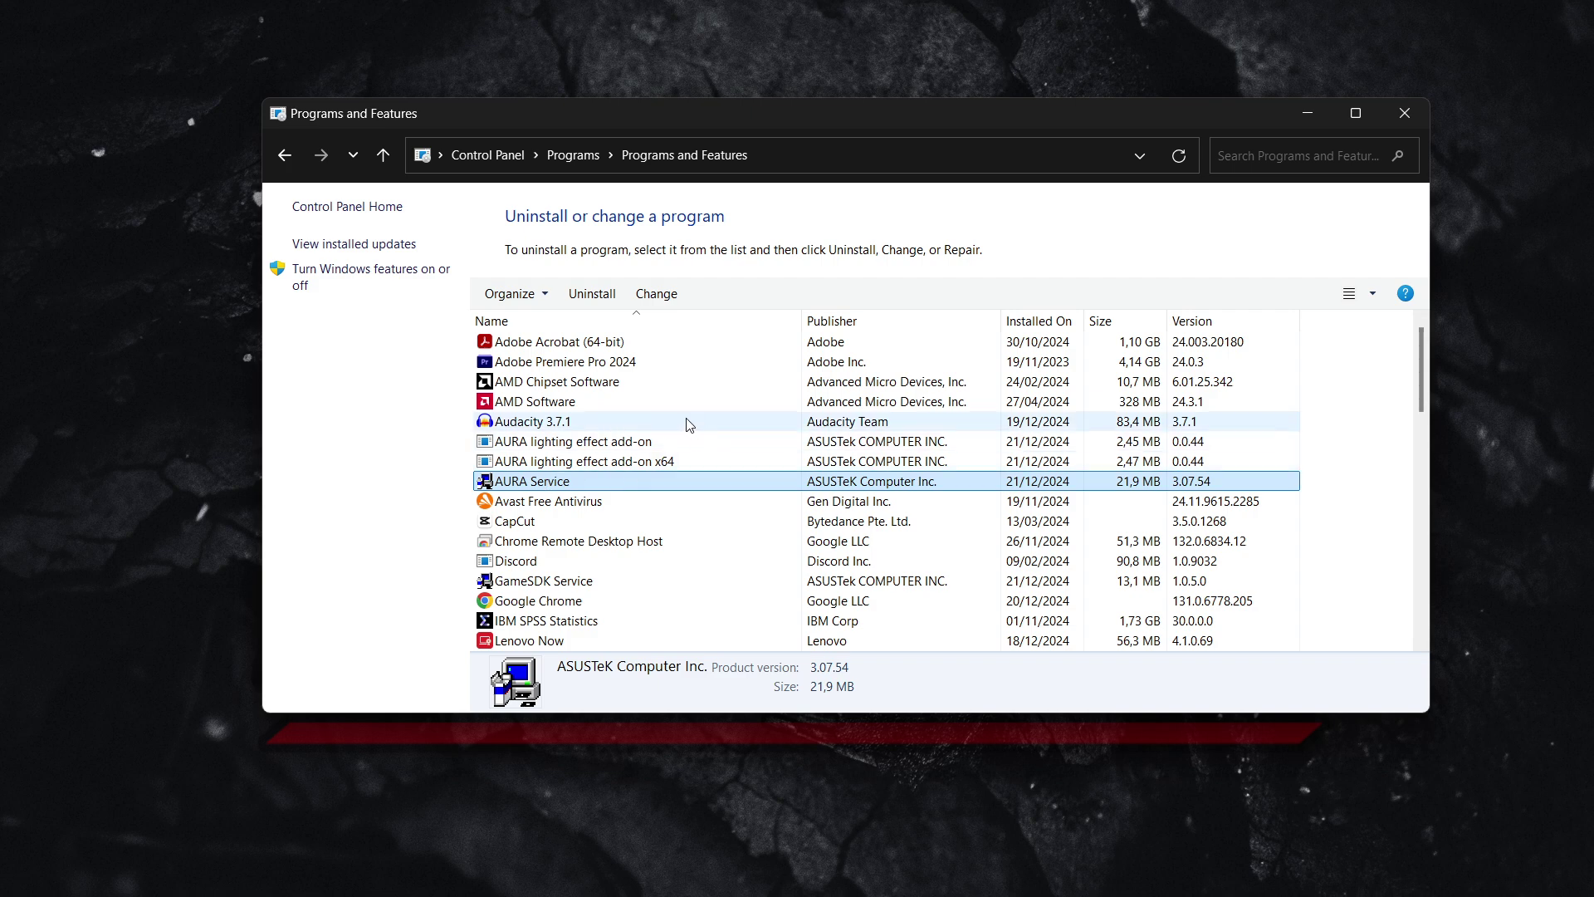
left_click(628, 301)
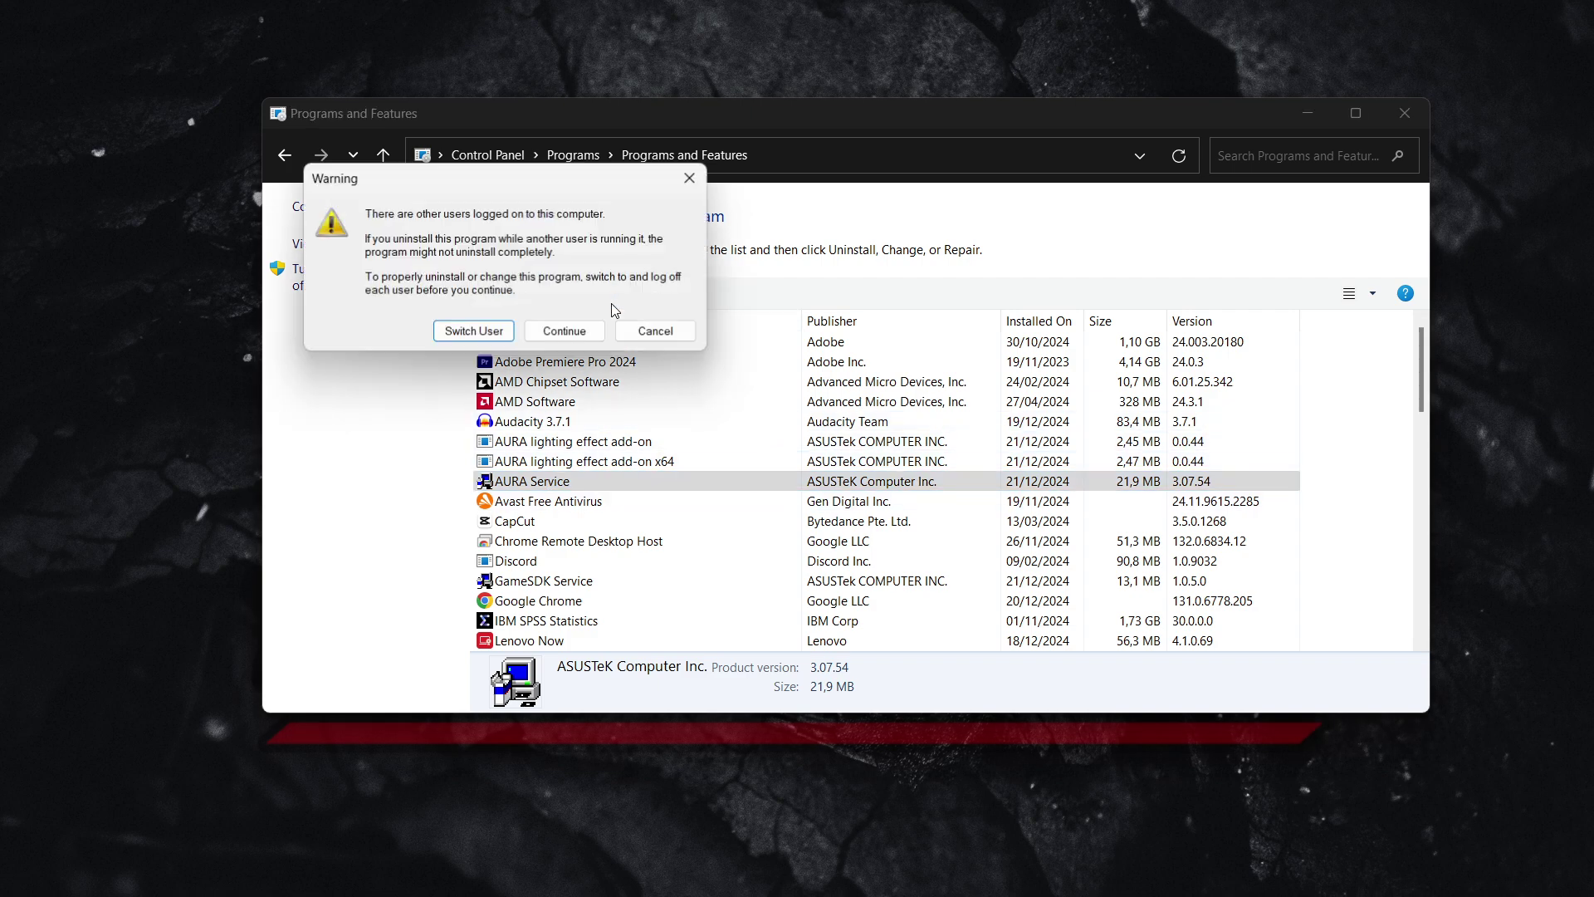
left_click(550, 330)
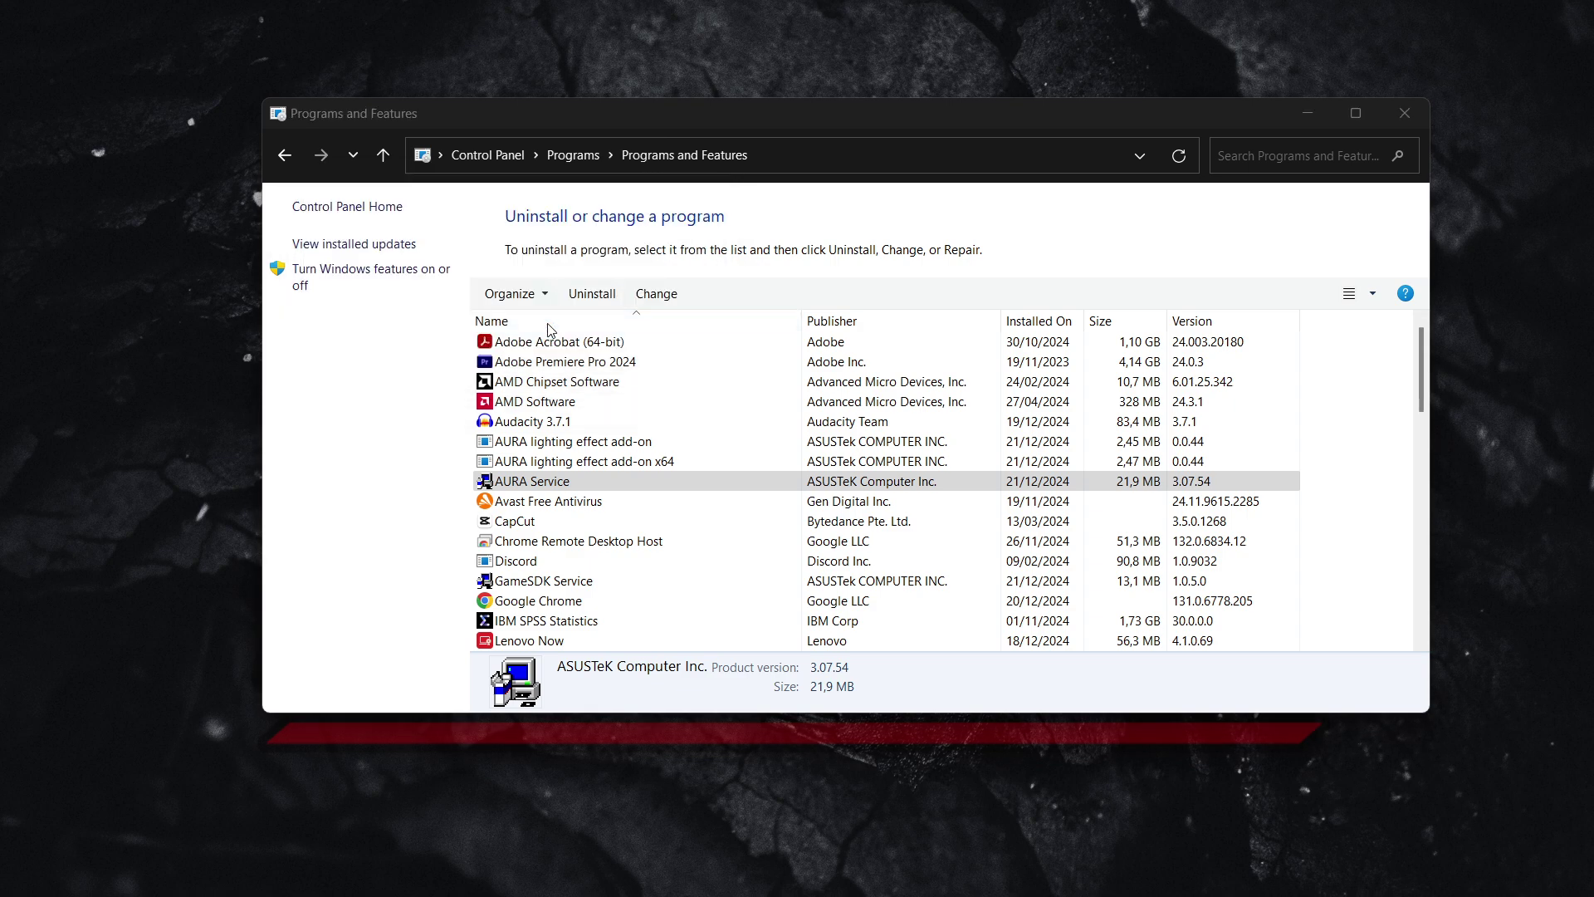
left_click(921, 625)
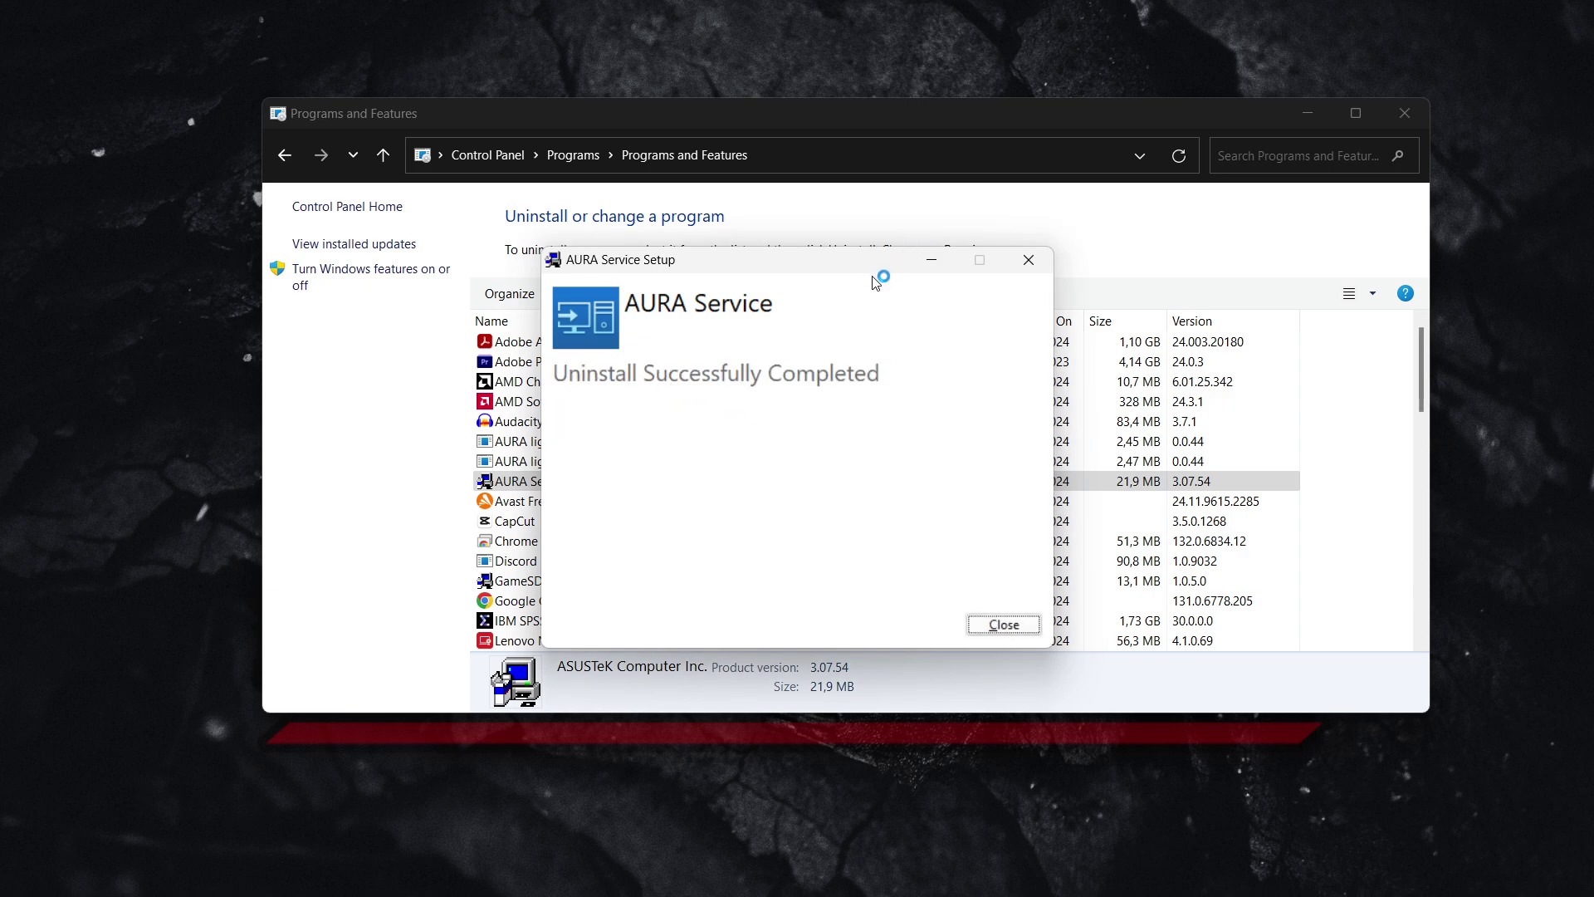
left_click(1001, 631)
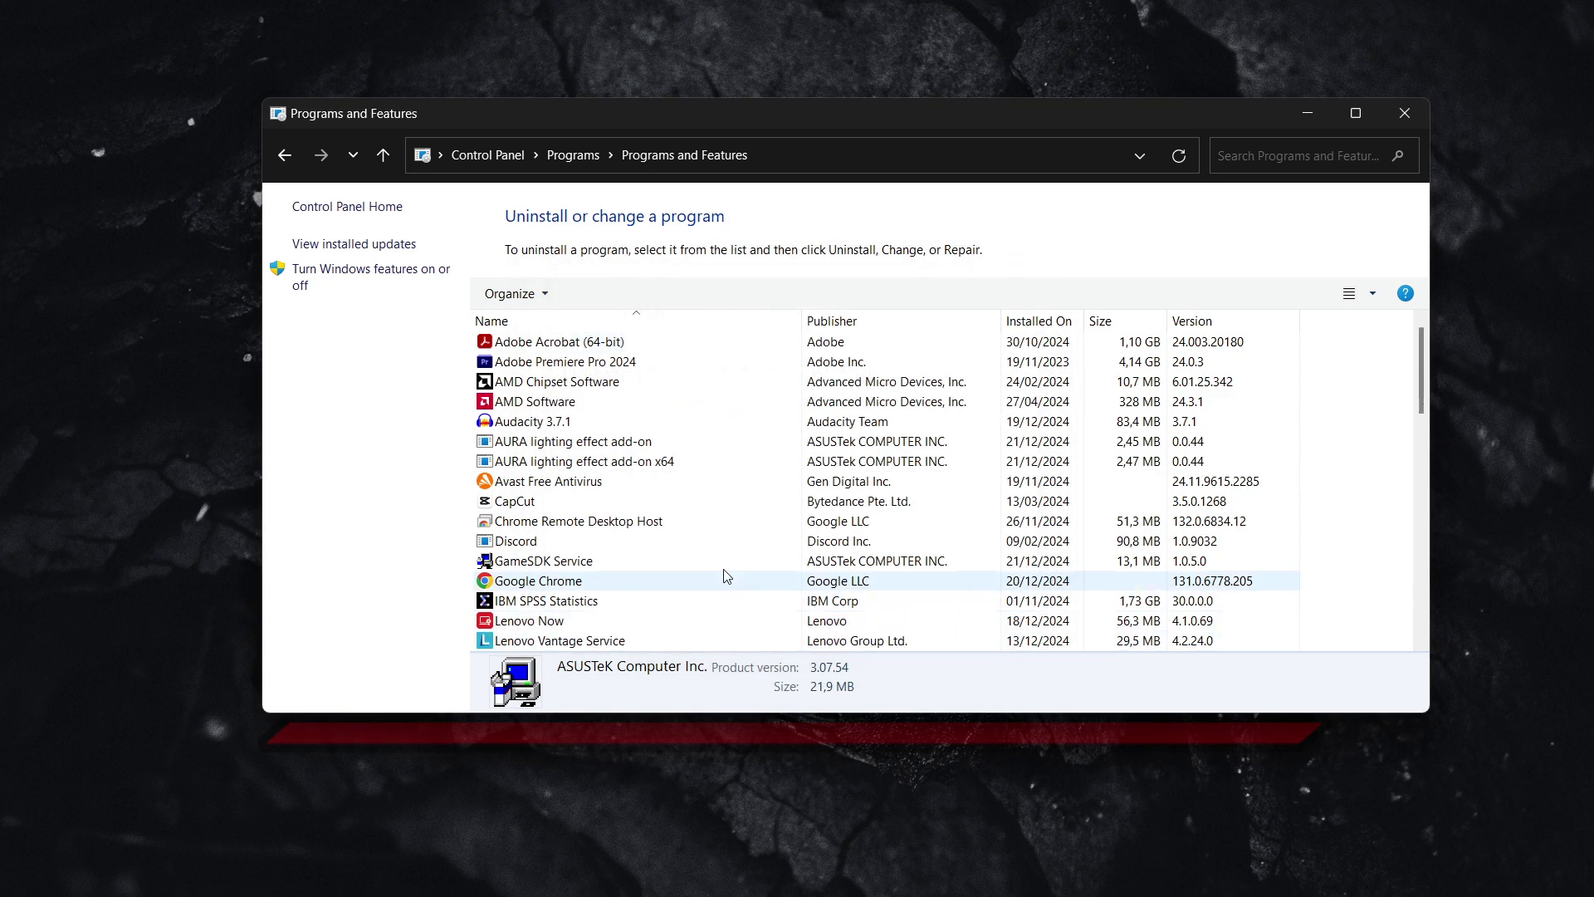
left_click(517, 458)
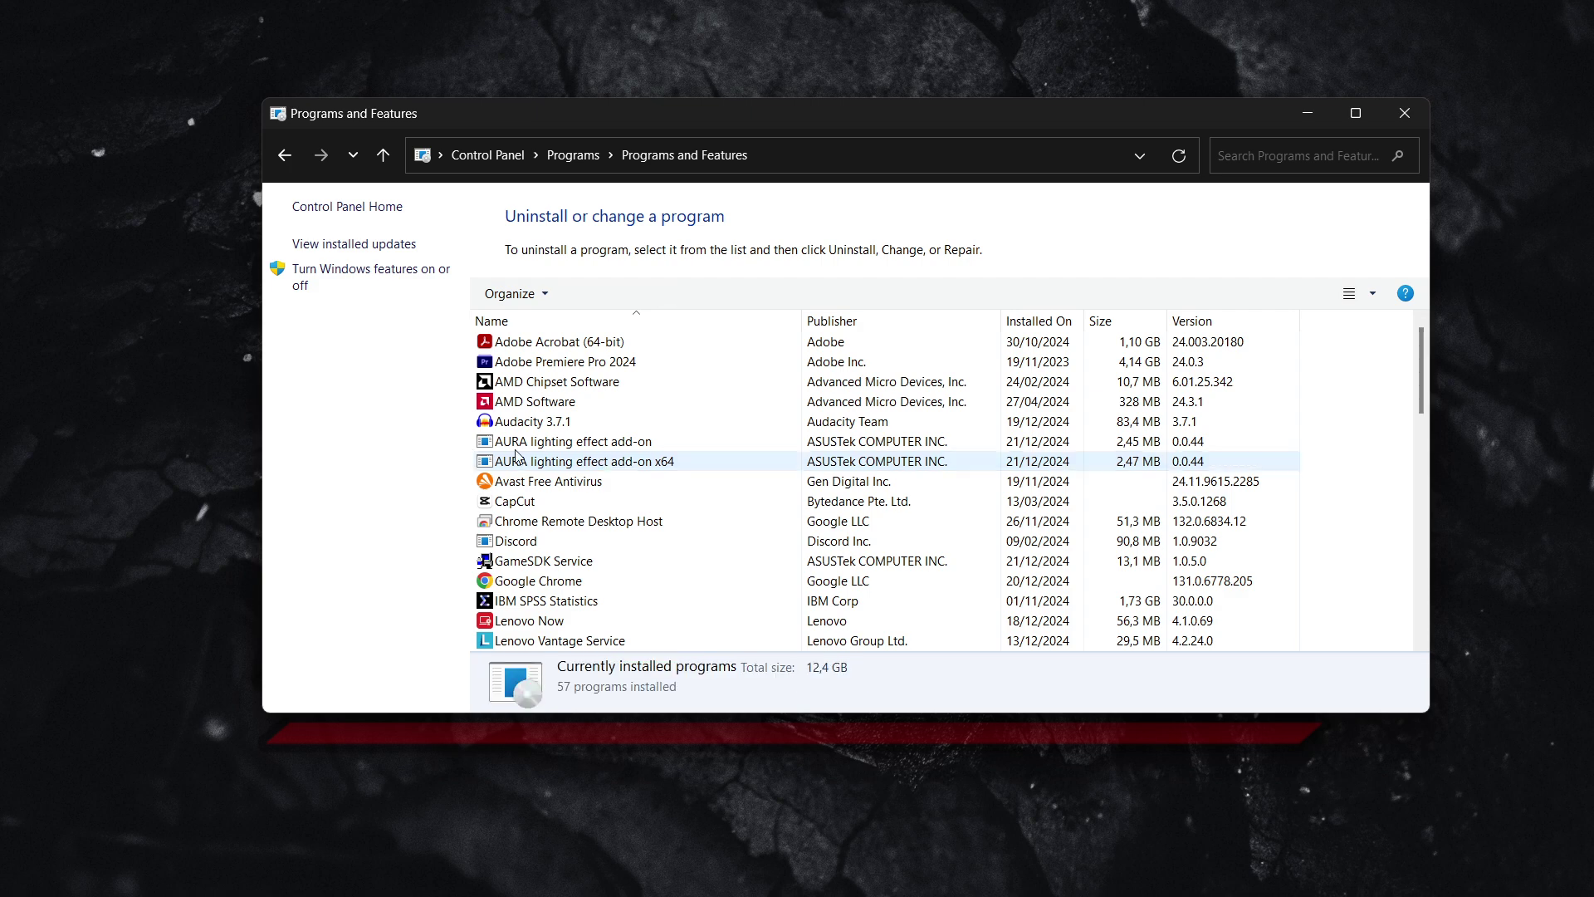
Step: Uninstall the AURA lighting effect add-on entry, confirming the removal
left_click(547, 444)
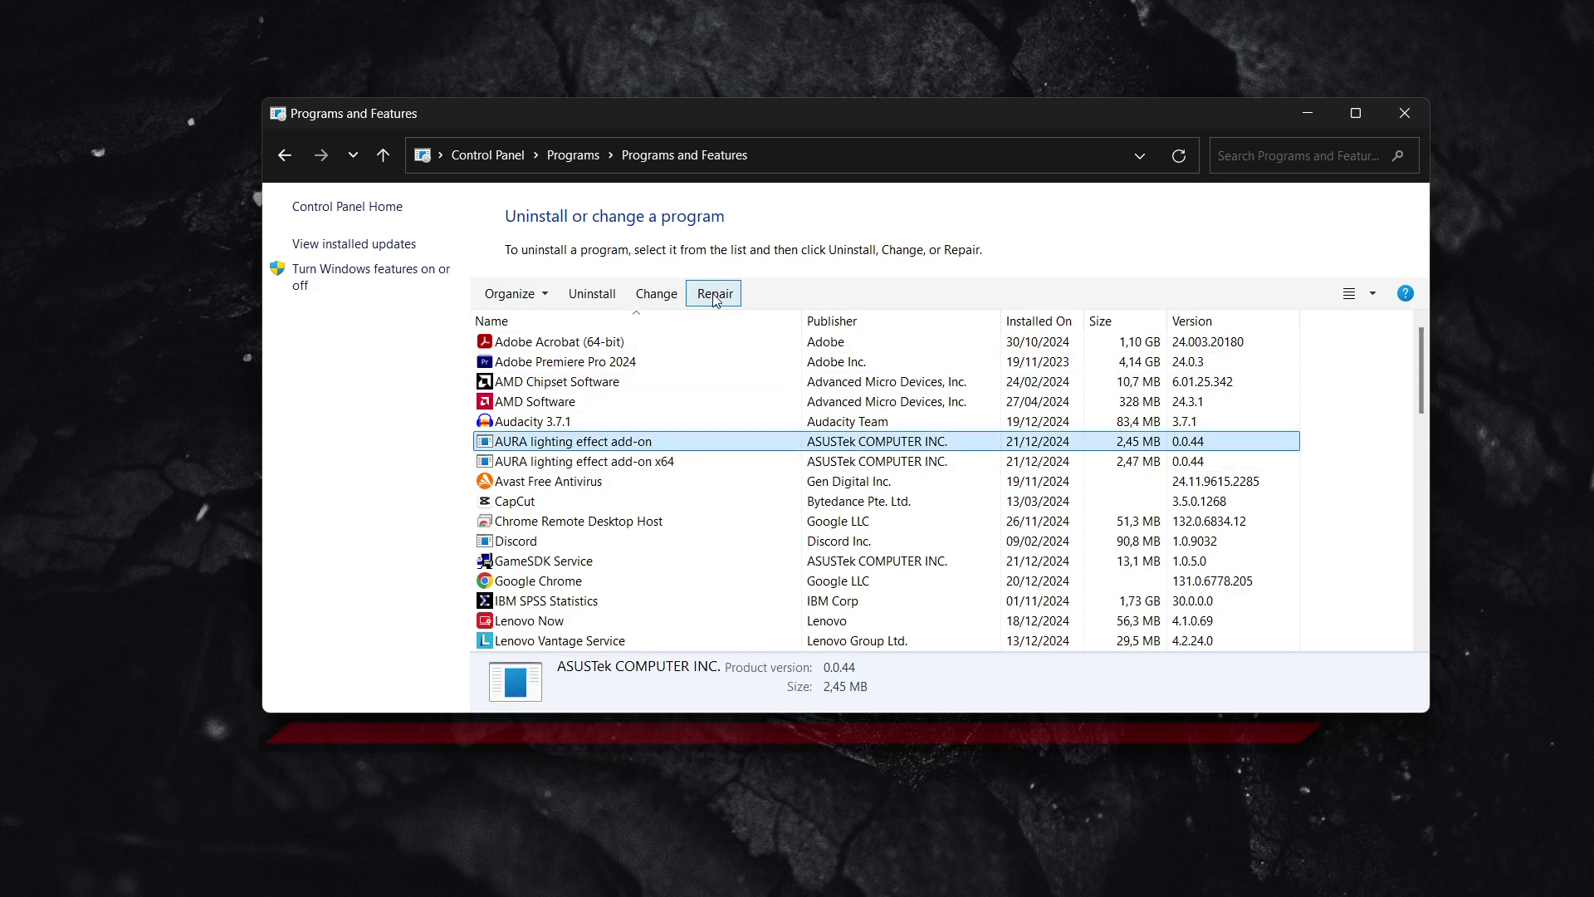
left_click(592, 293)
left_click(536, 336)
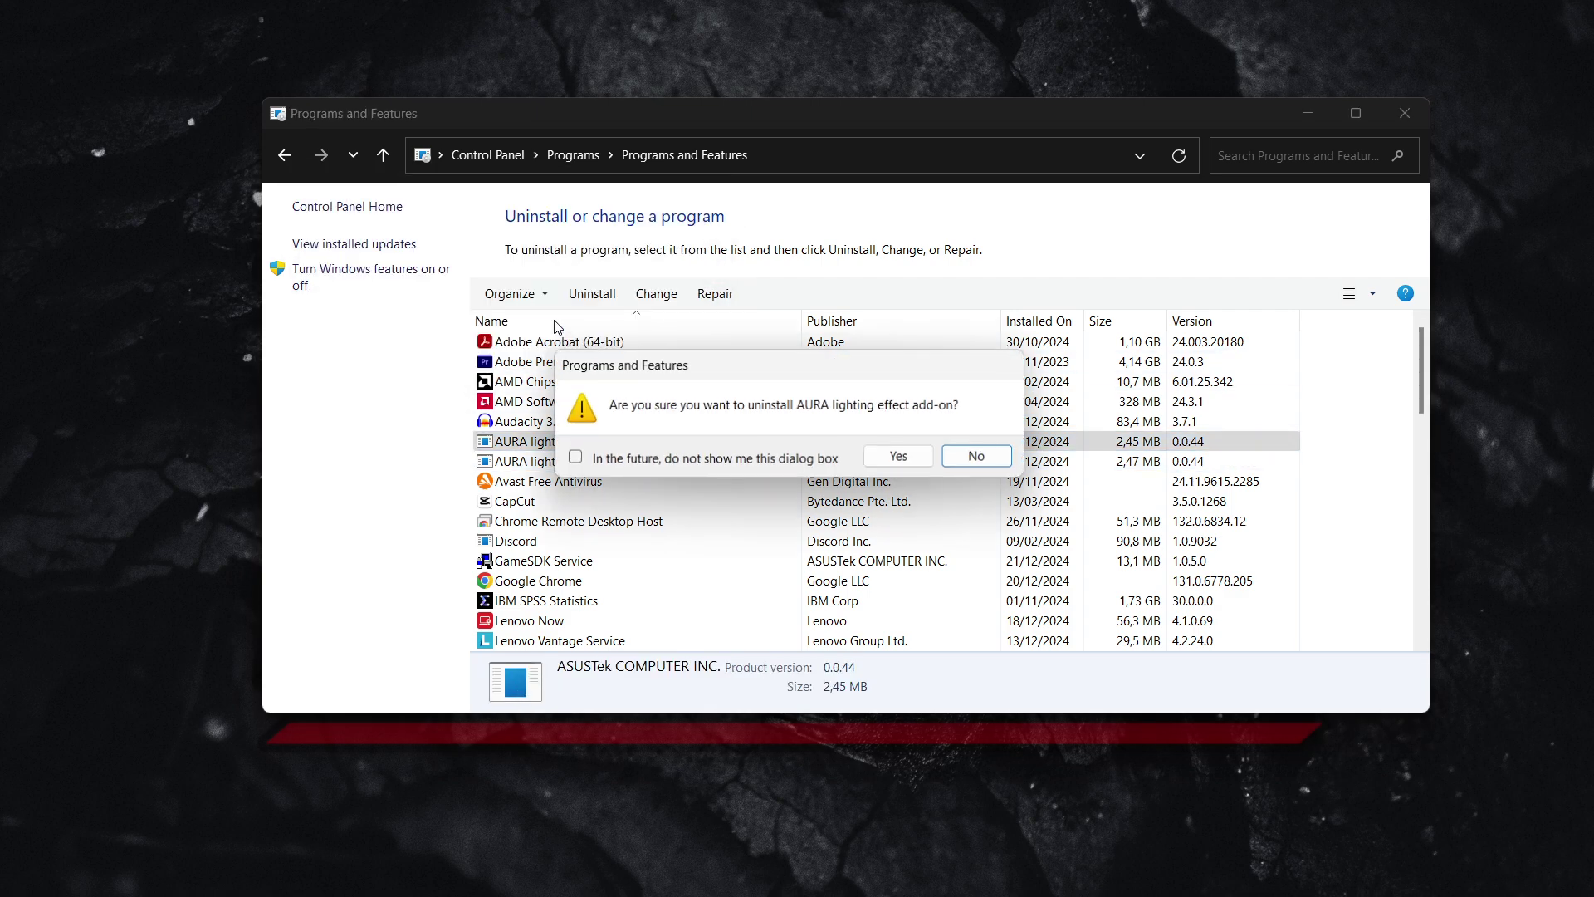
left_click(901, 455)
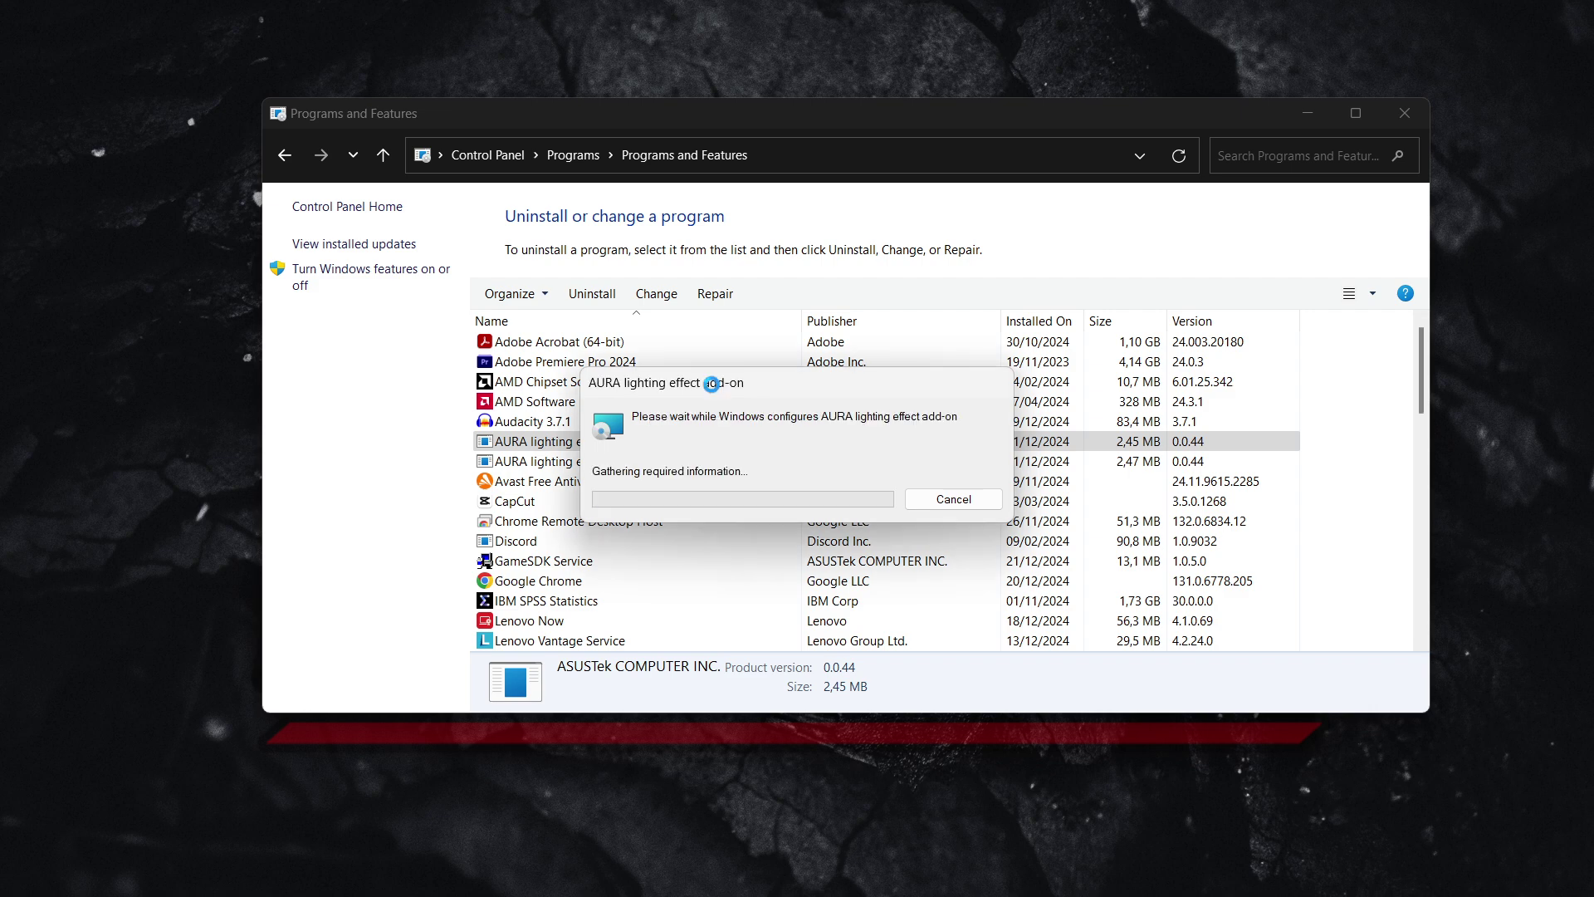
Step: Uninstall the AURA lighting effect add-on x64 entry as well
left_click(618, 446)
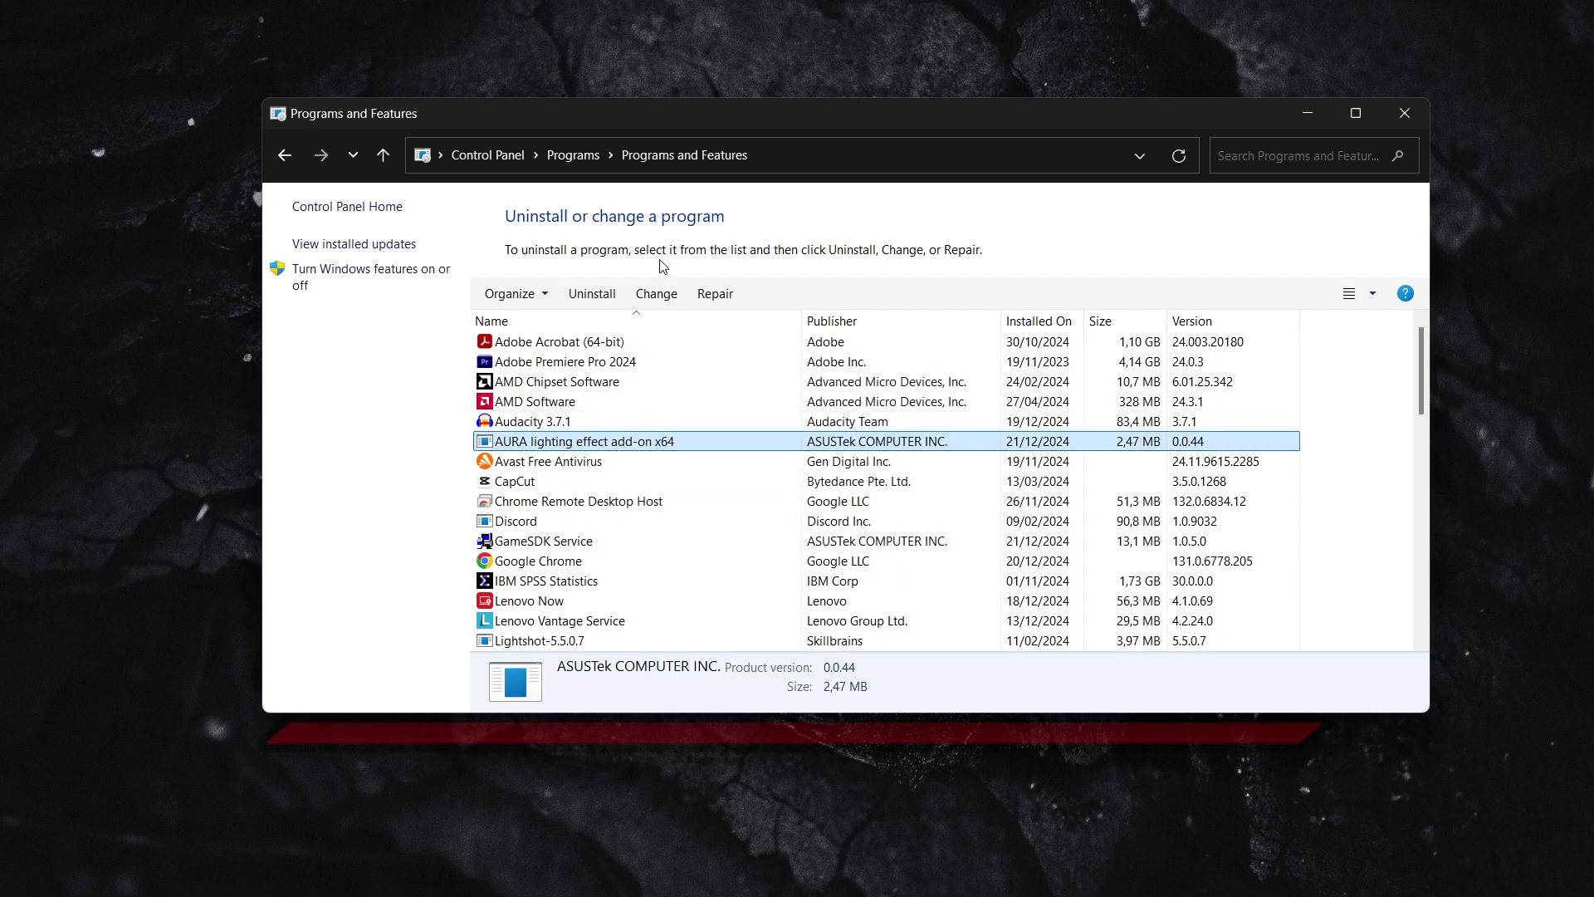
left_click(592, 293)
left_click(704, 165)
left_click(613, 295)
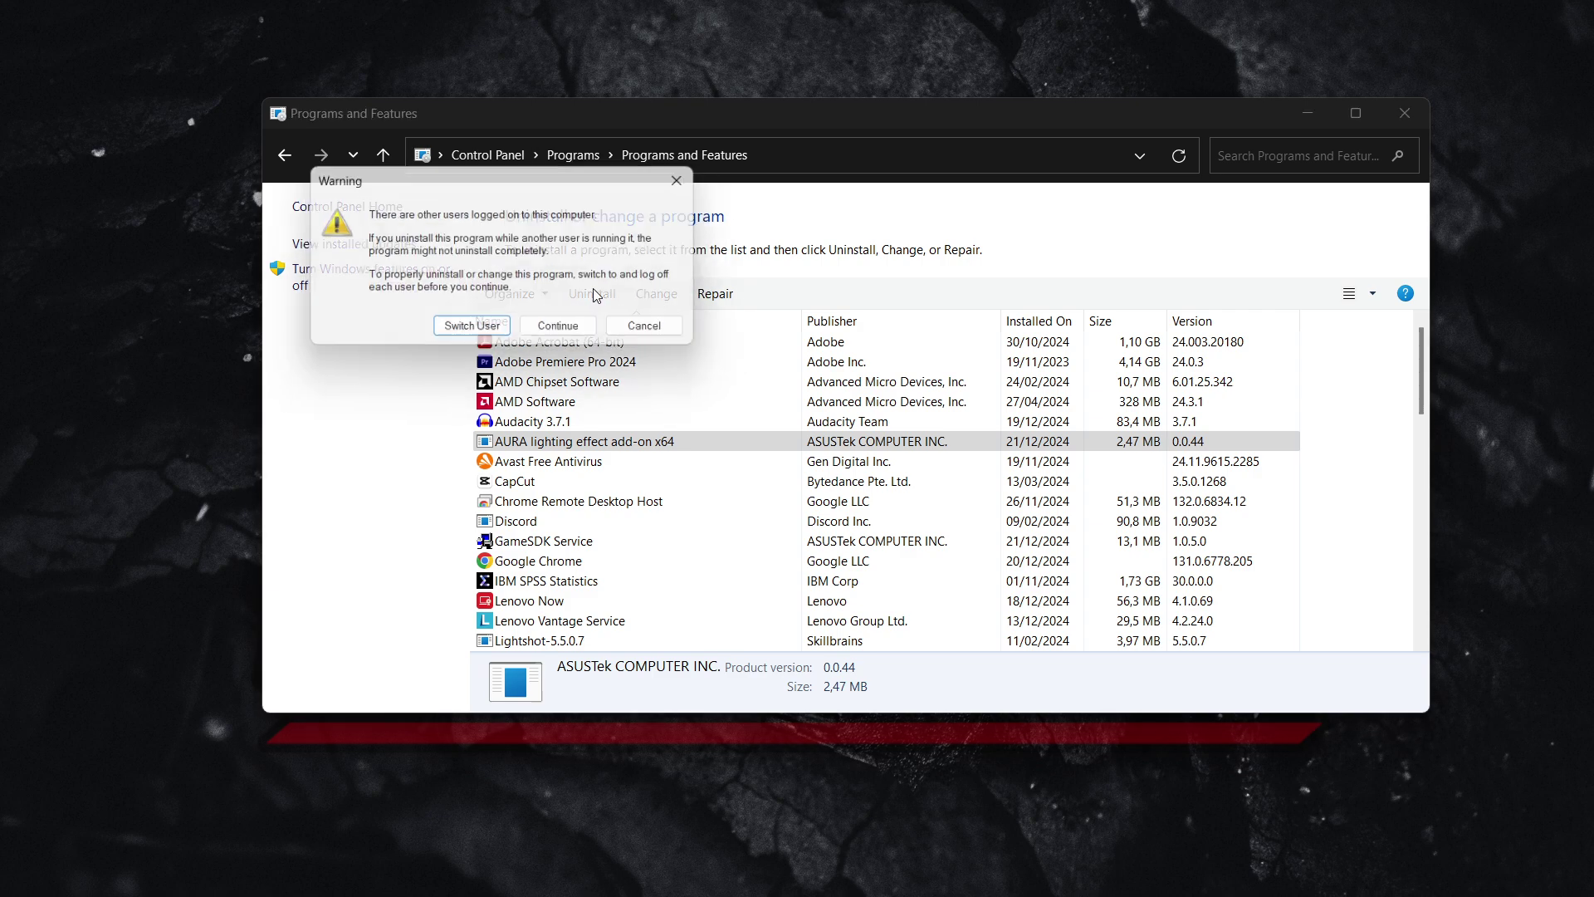
left_click(558, 331)
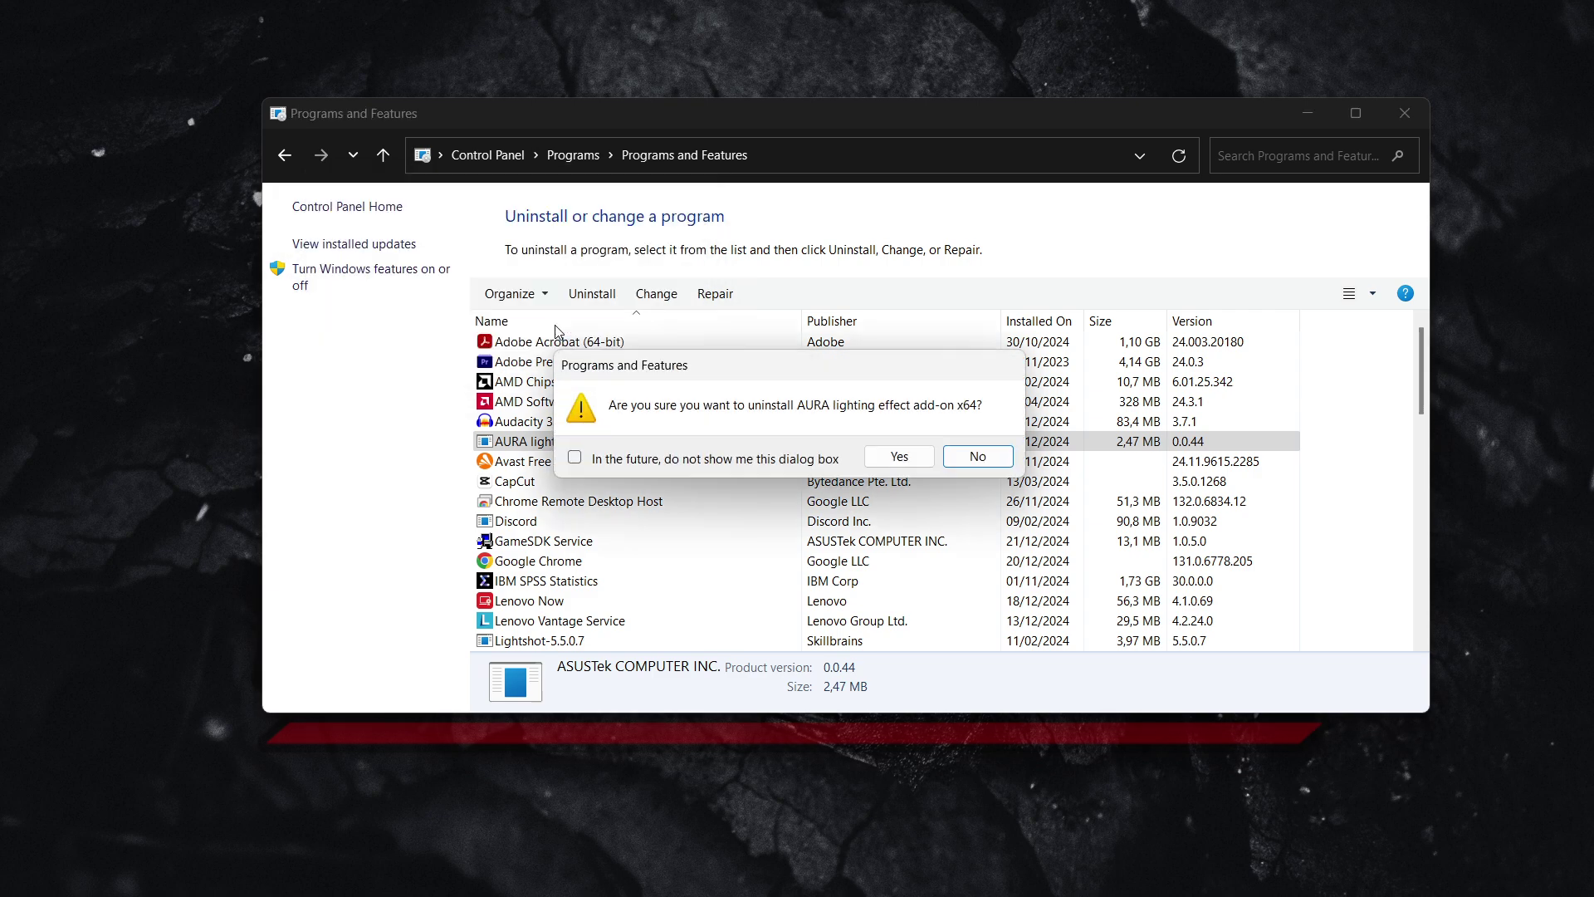
left_click(879, 445)
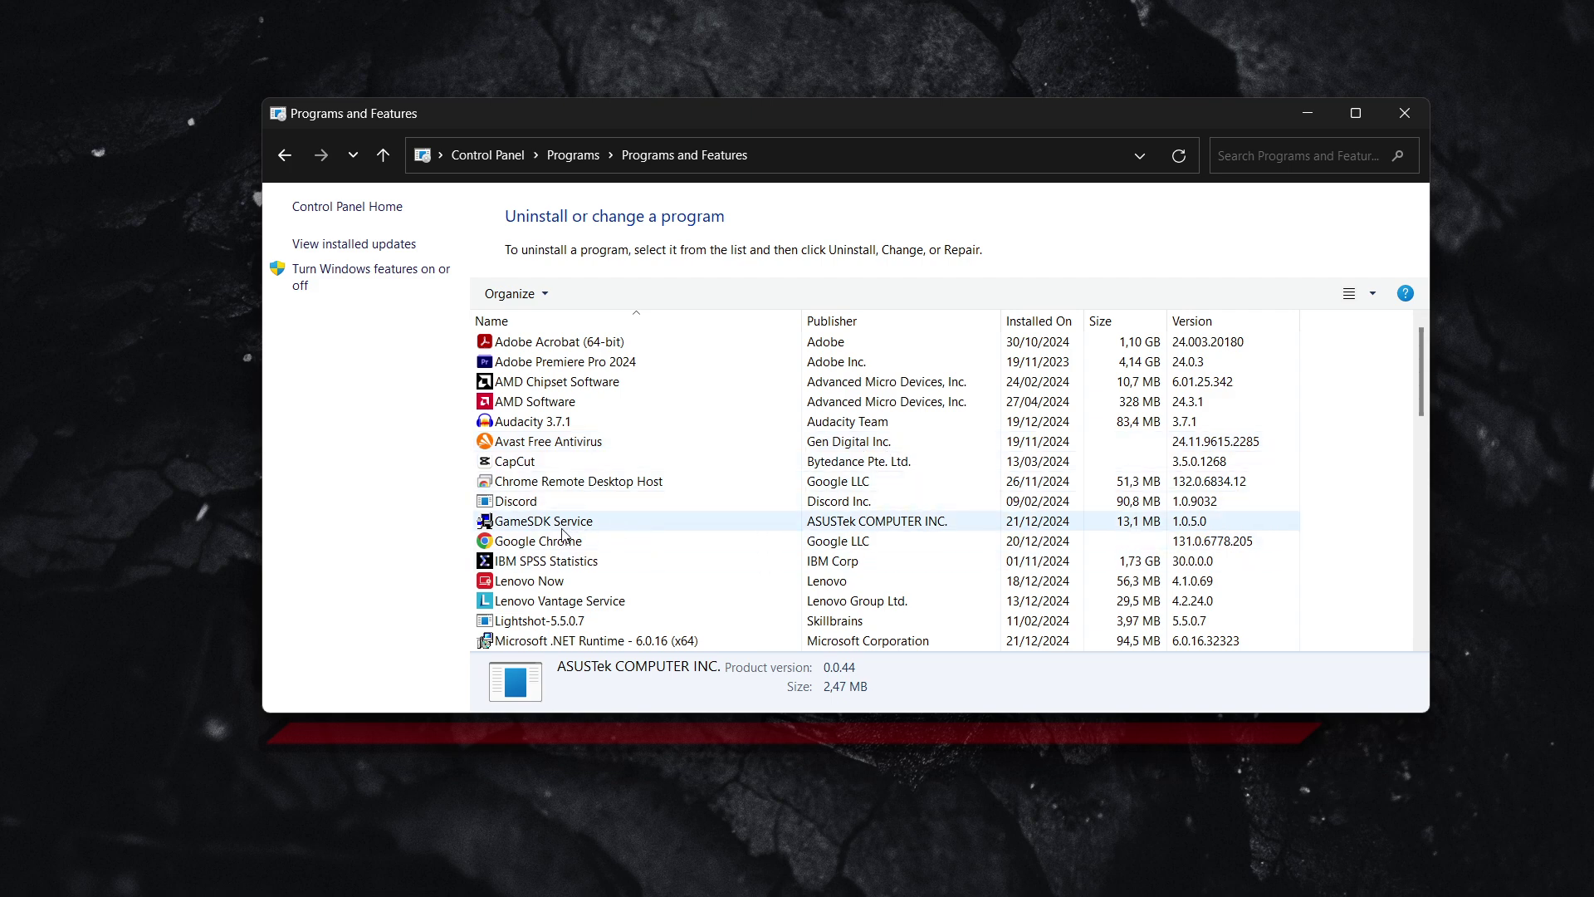
Step: Remove GameSDK Service via its setup window and close it when finished
left_click(544, 525)
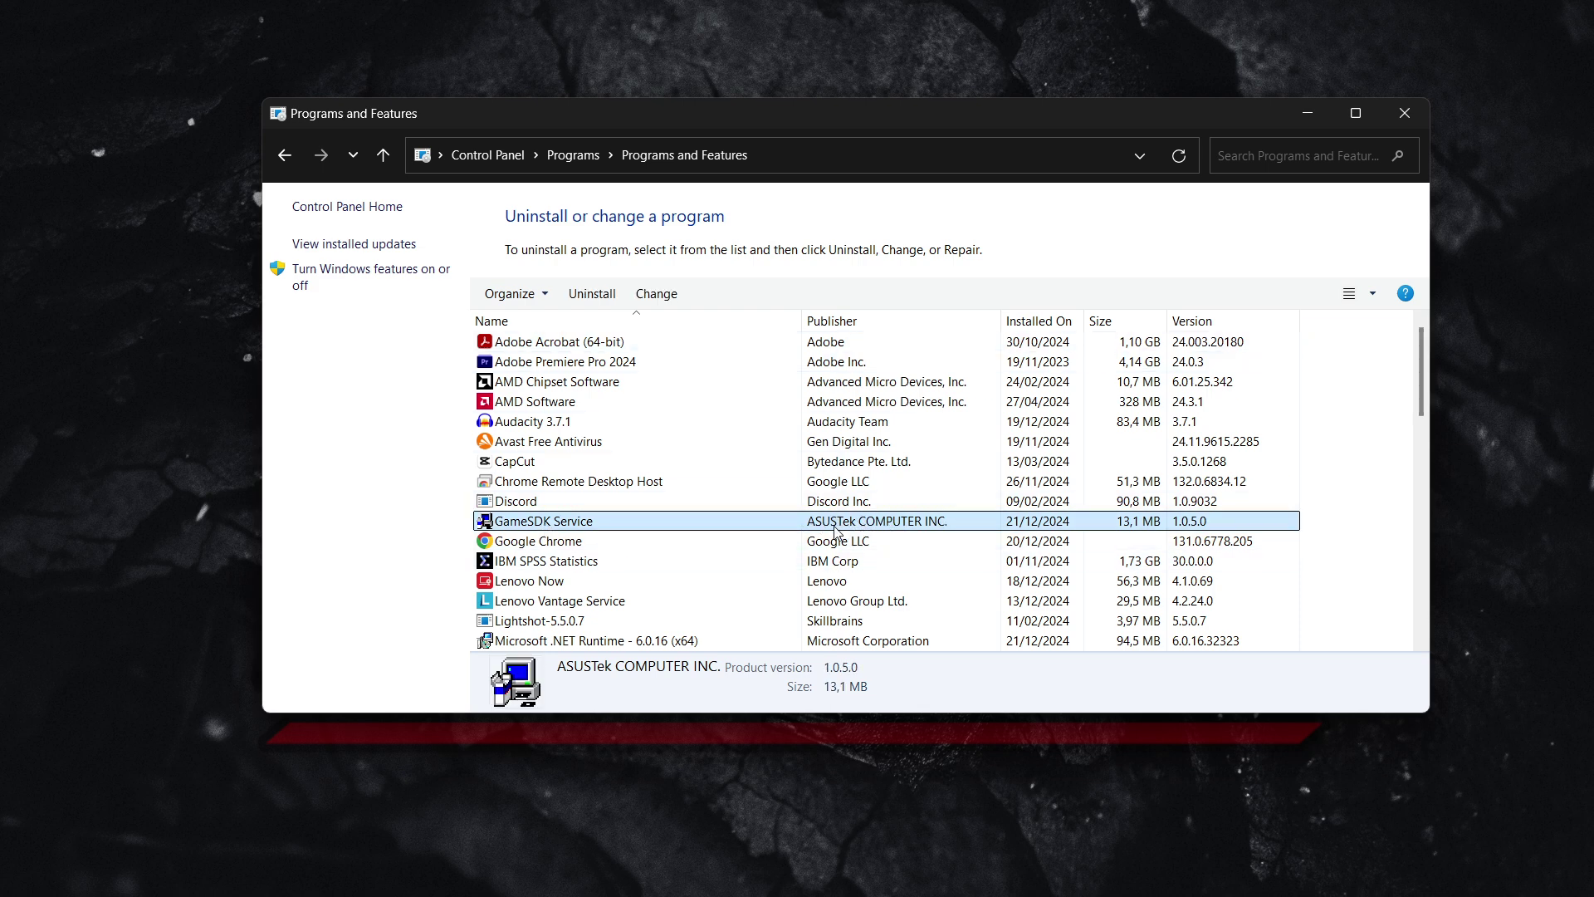
left_click(606, 296)
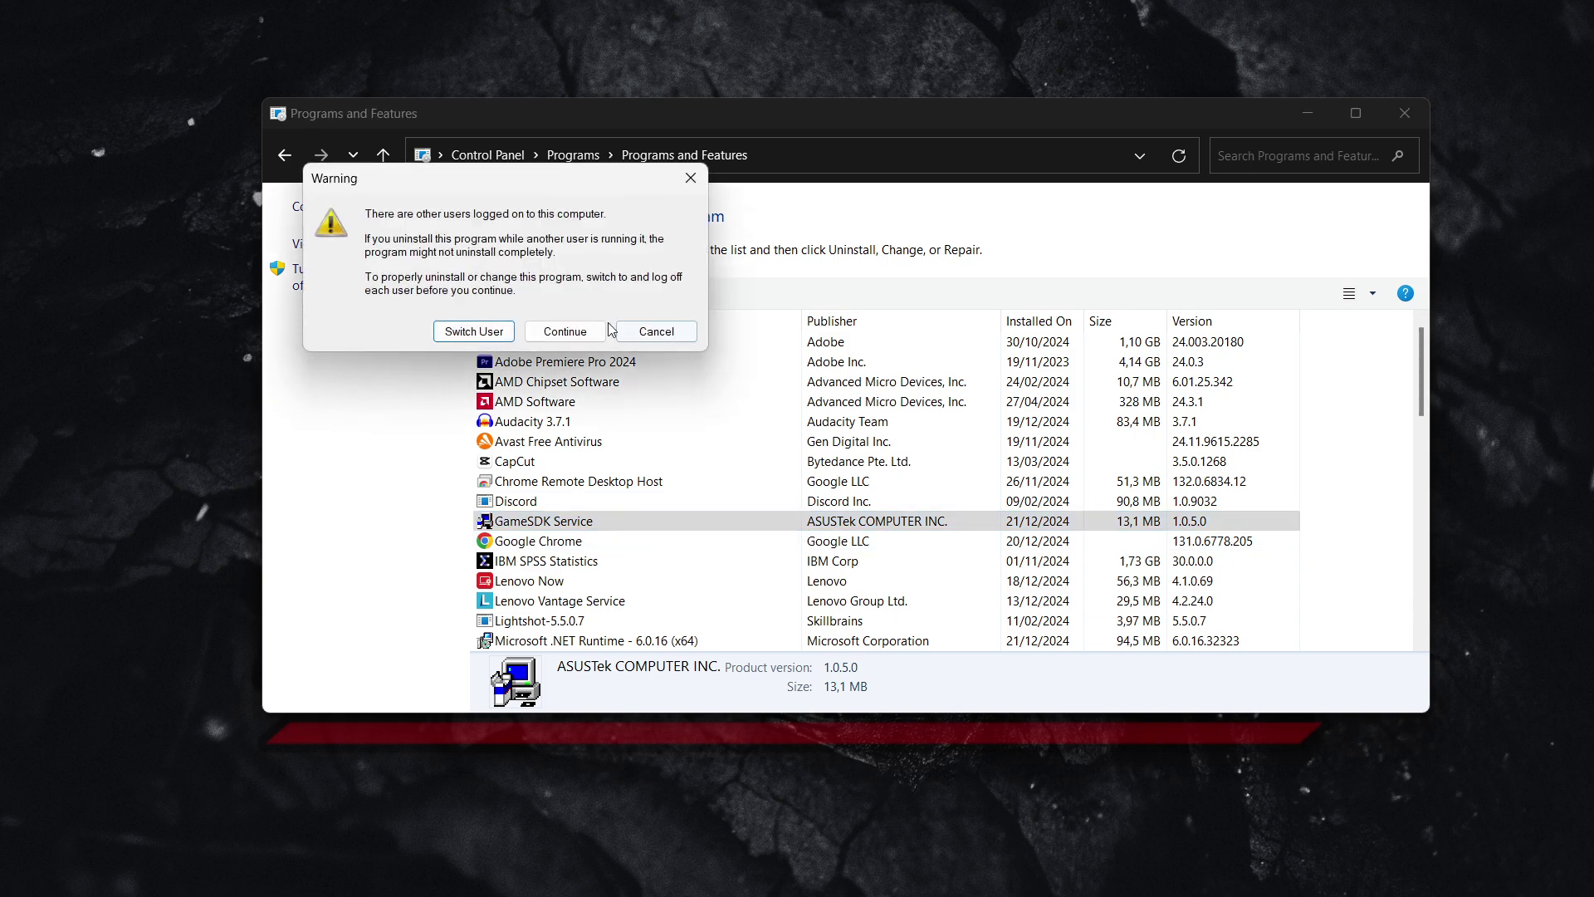
left_click(577, 333)
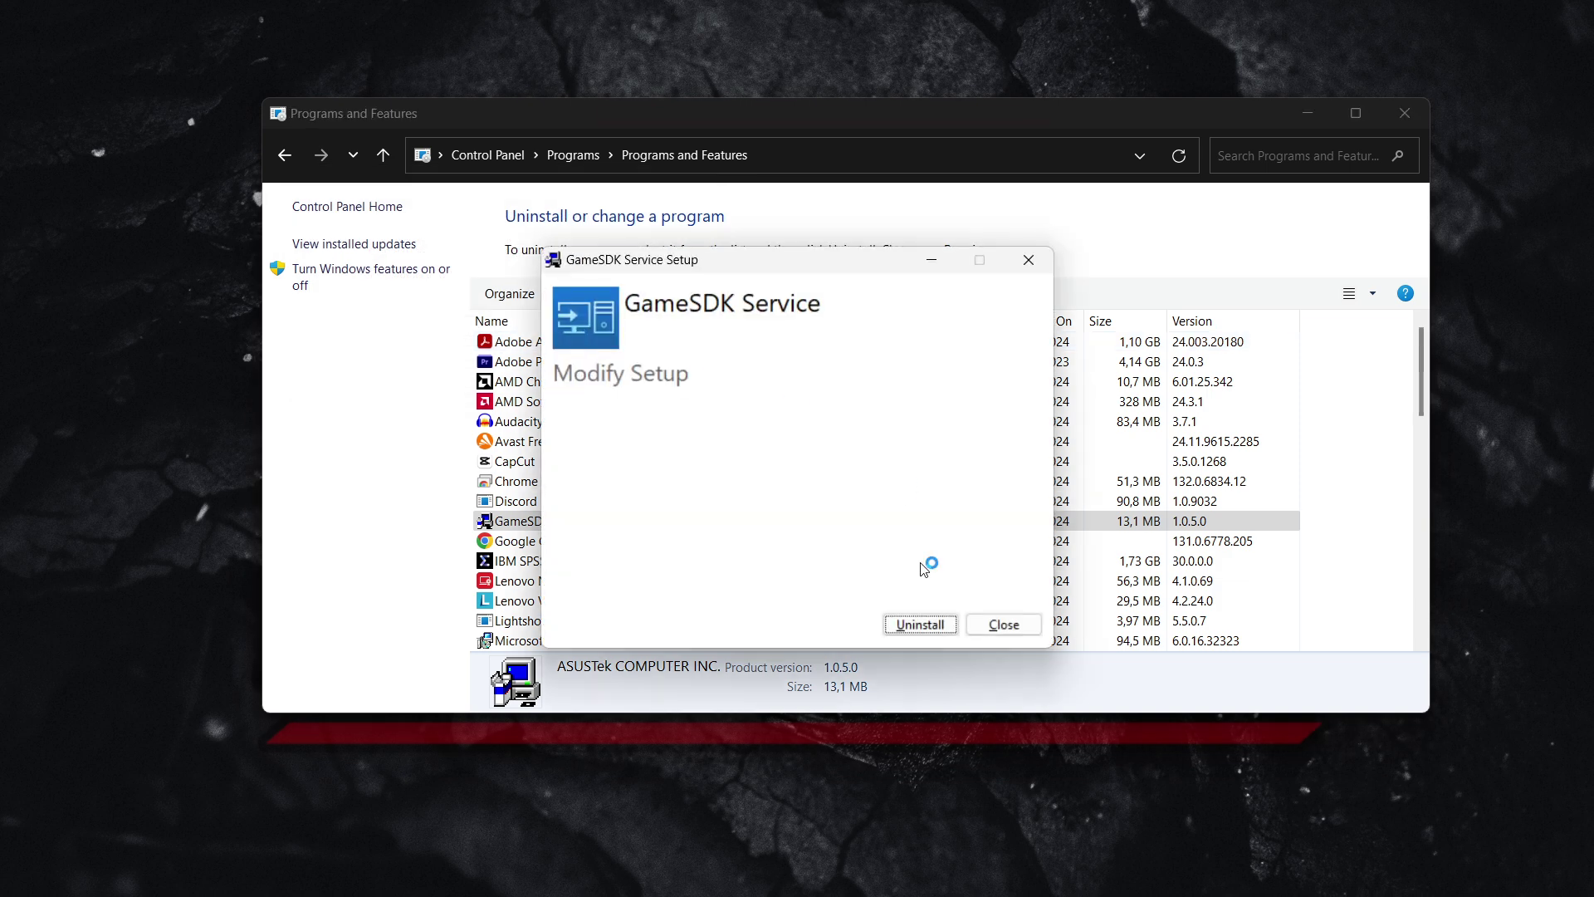
left_click(918, 622)
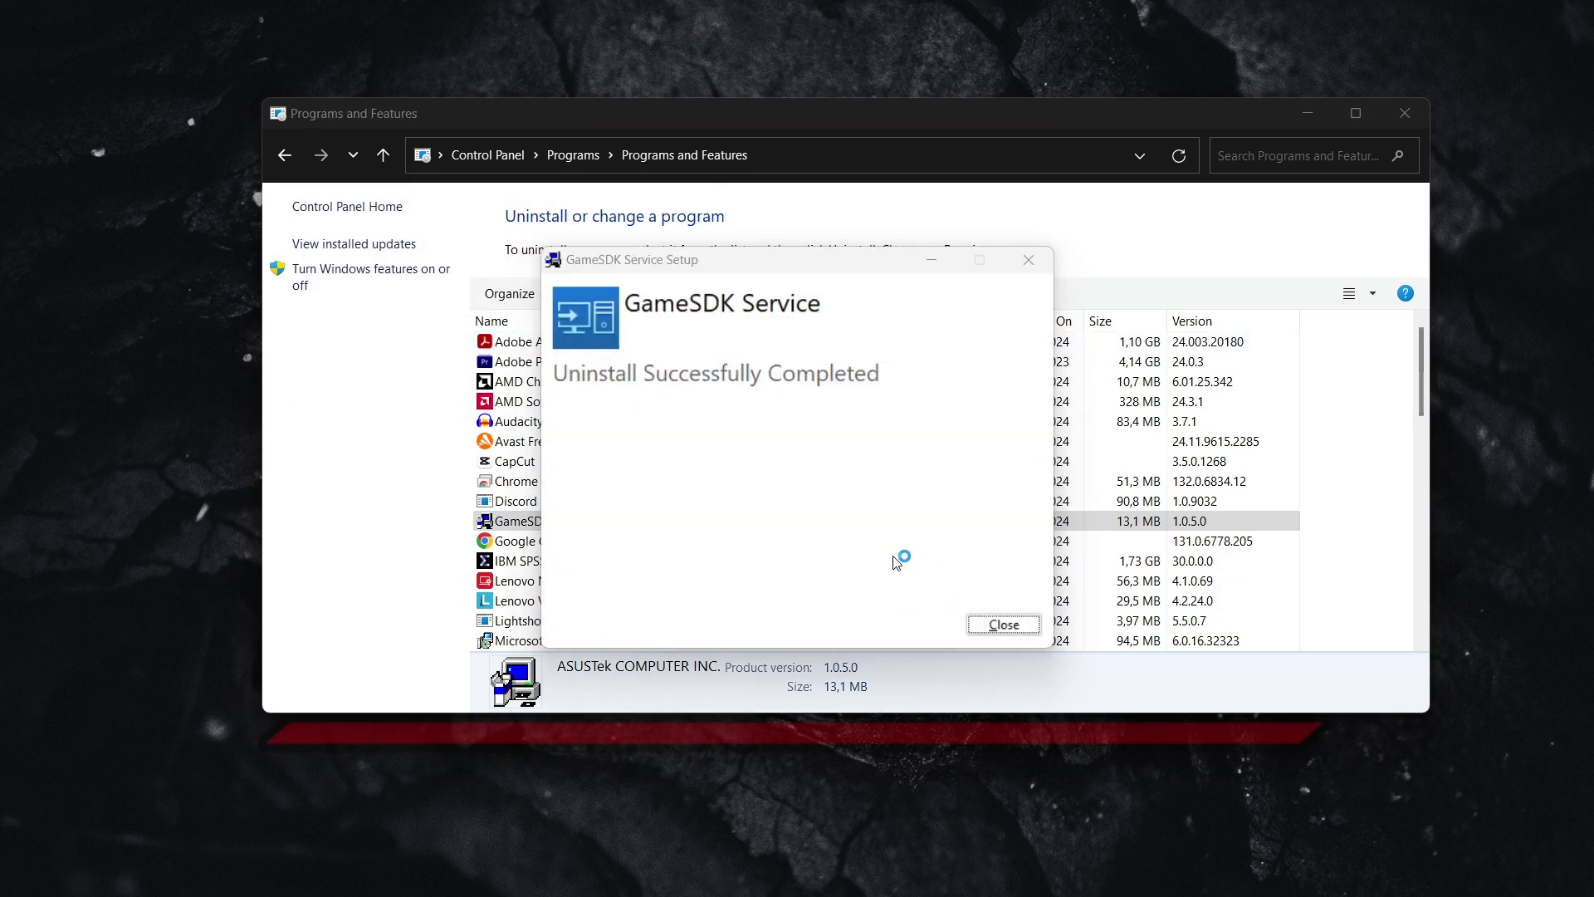
left_click(1006, 627)
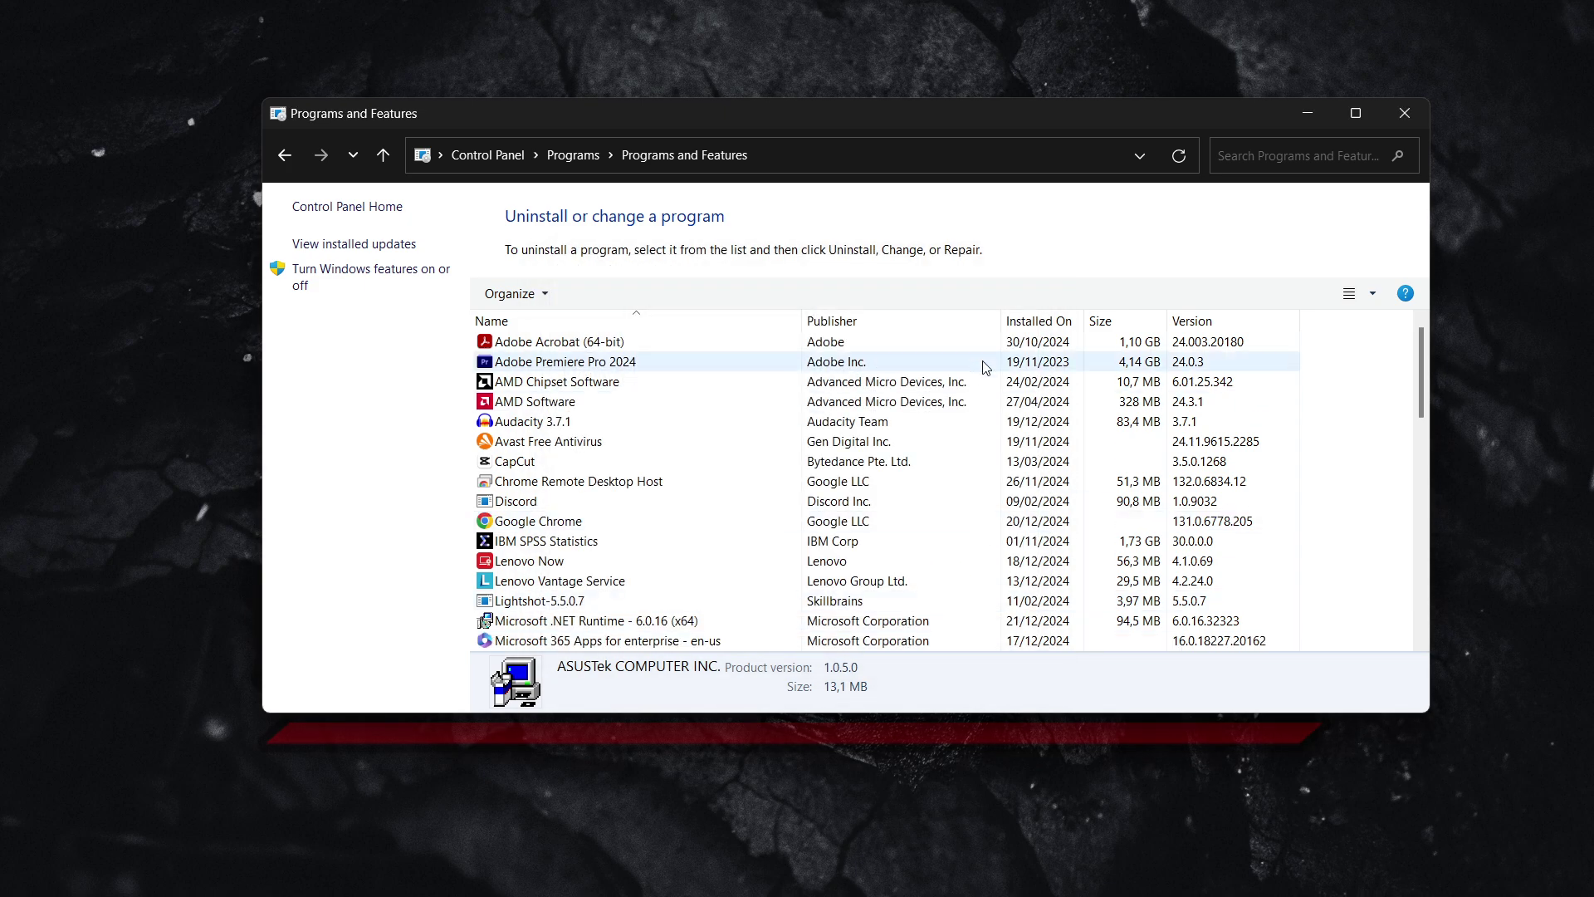
Step: Uninstall ROG Live Service, letting setup close the running service
left_click_drag(1428, 351, 1422, 562)
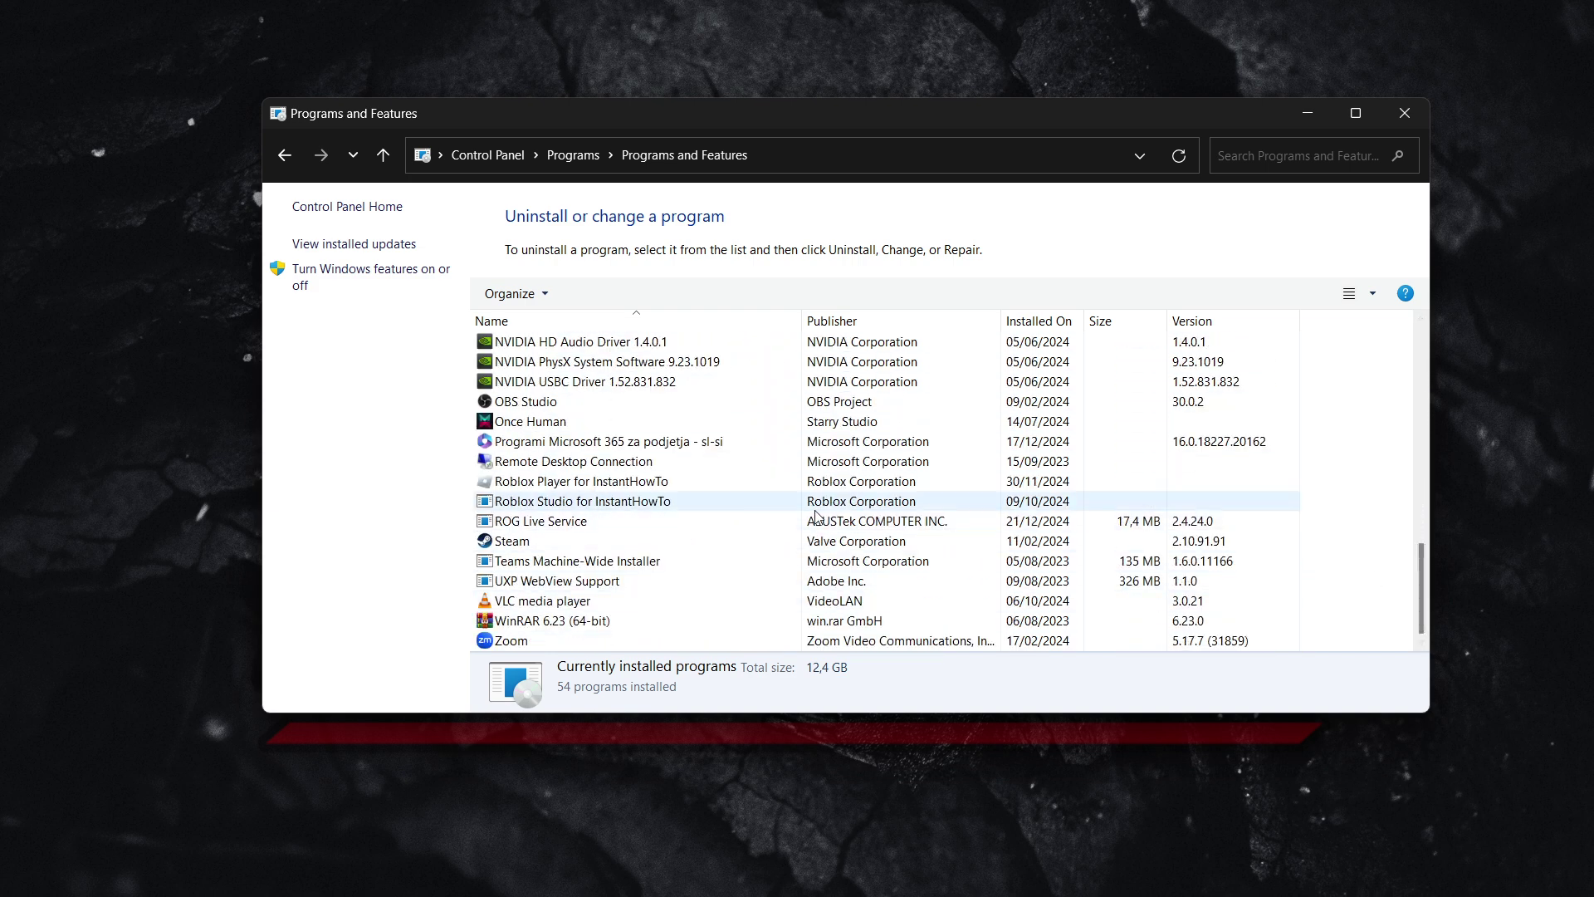
left_click(833, 532)
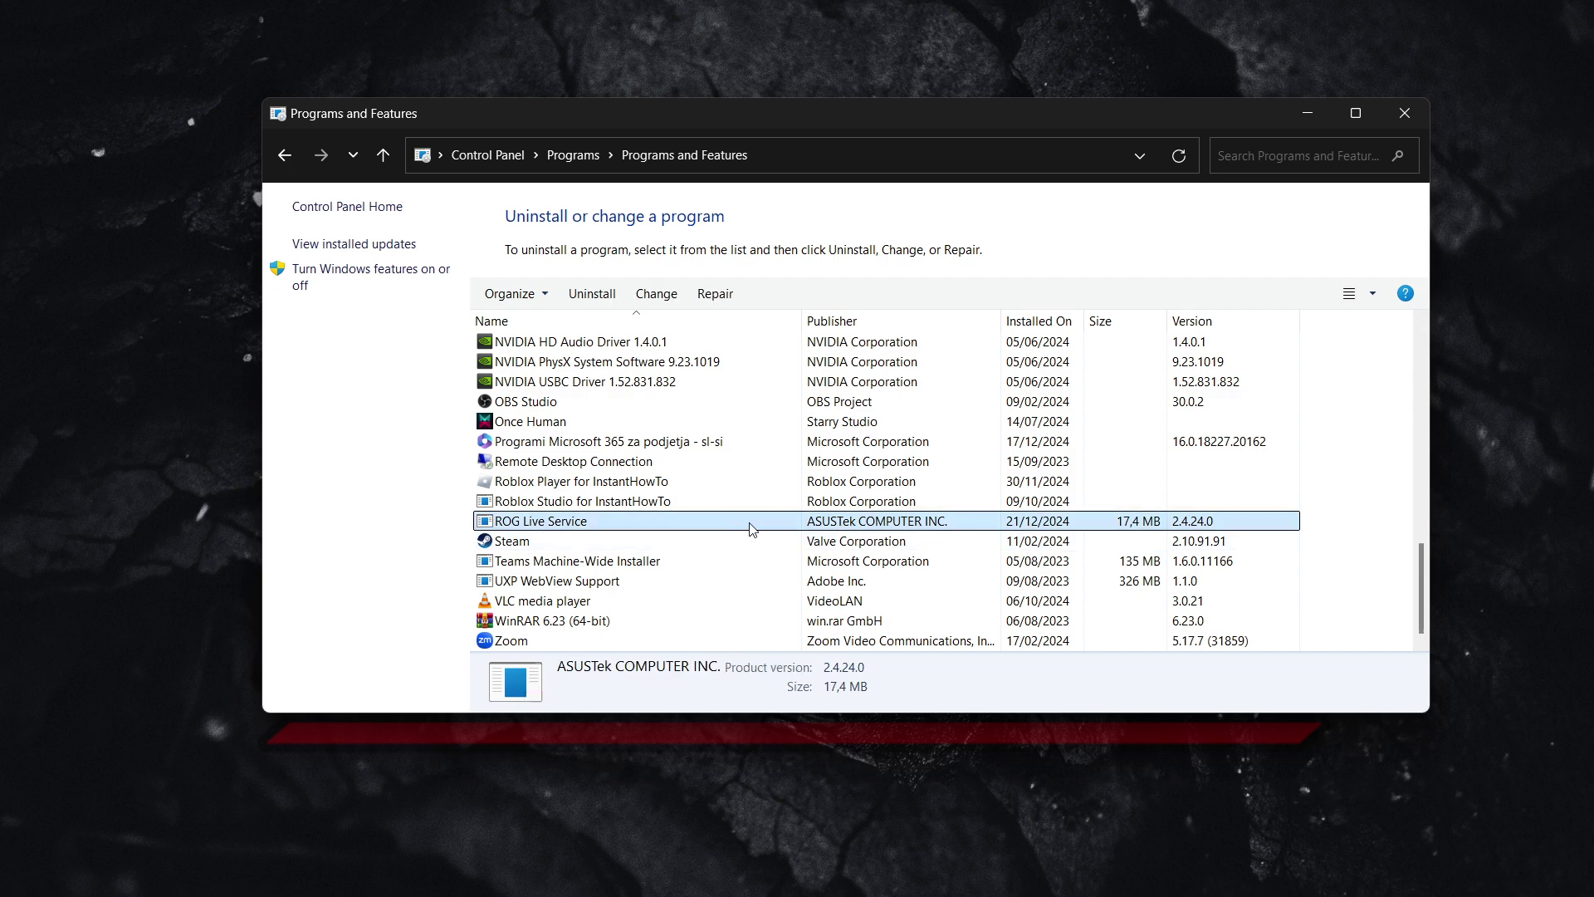
left_click(592, 295)
left_click(560, 336)
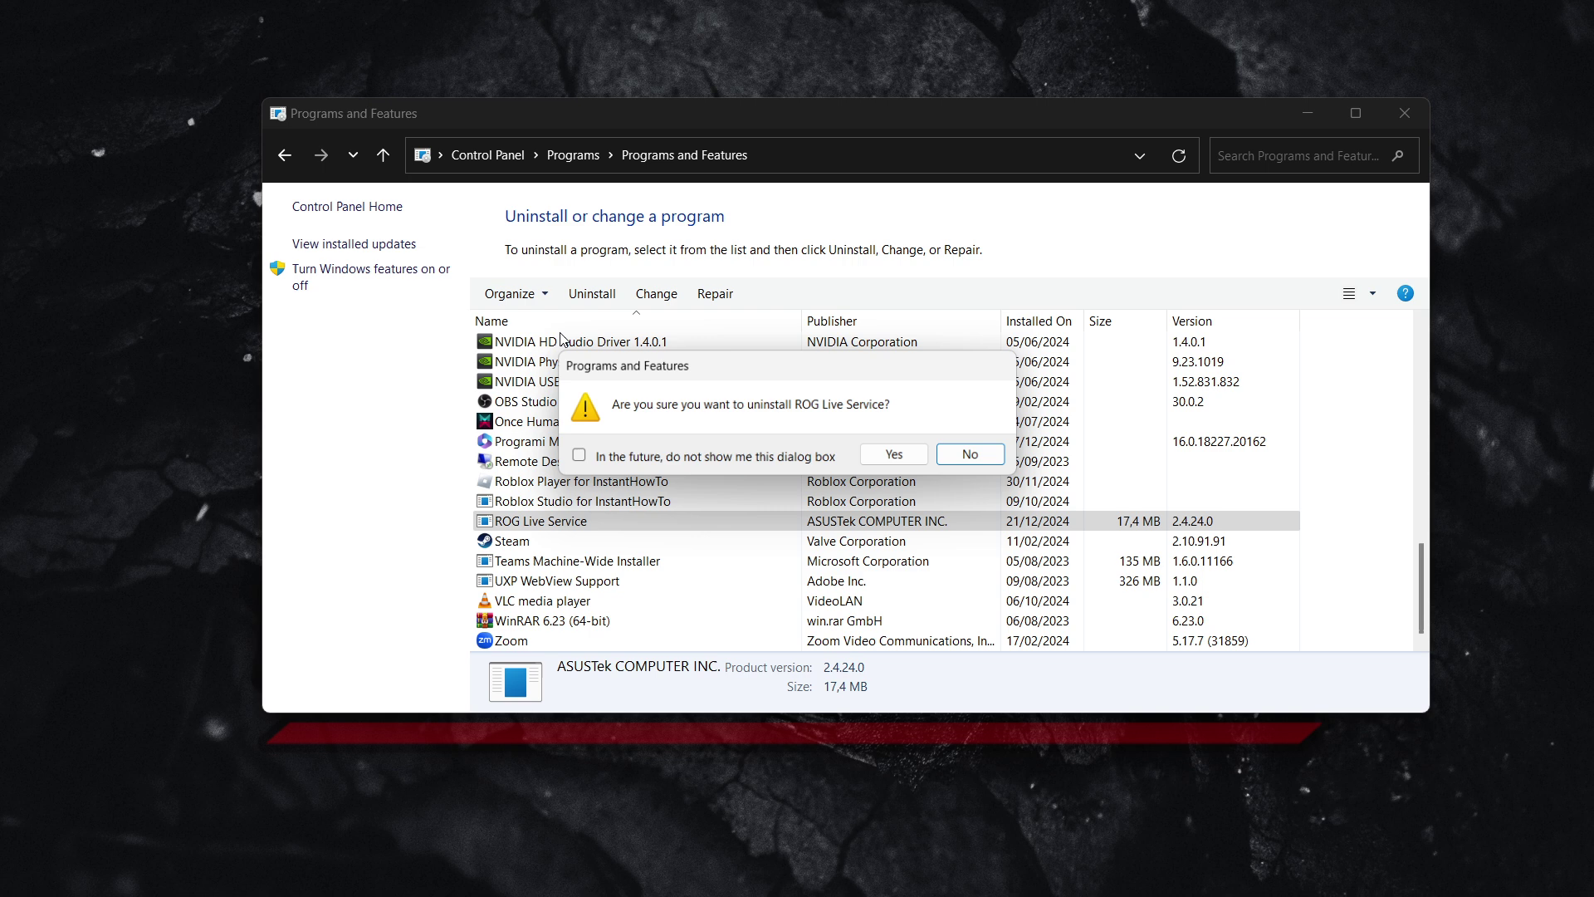
left_click(893, 455)
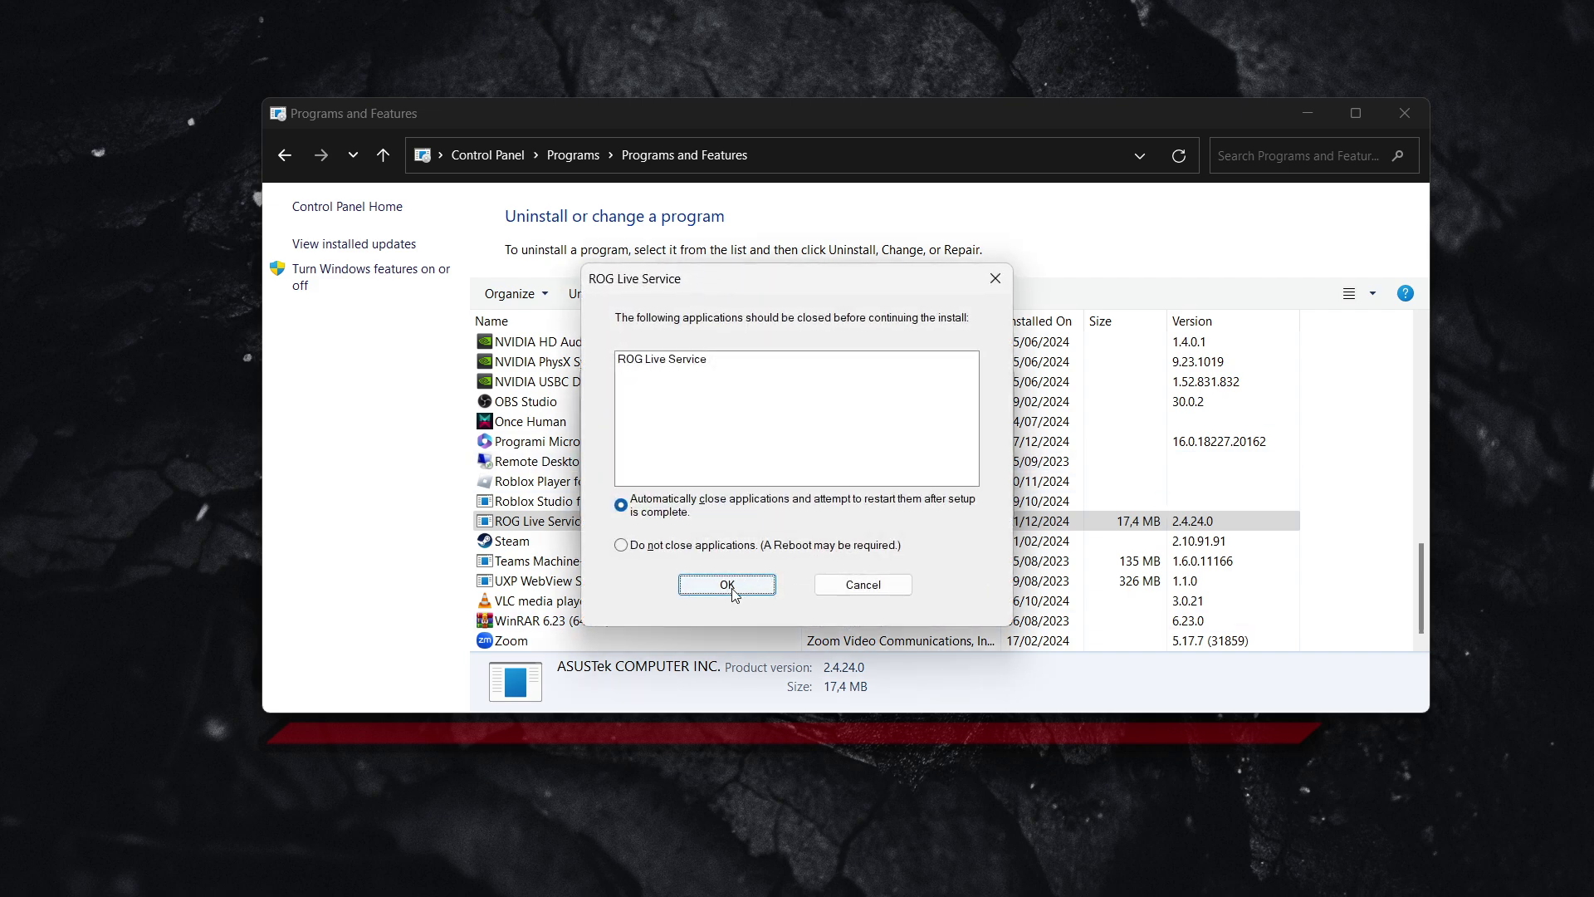
left_click(730, 585)
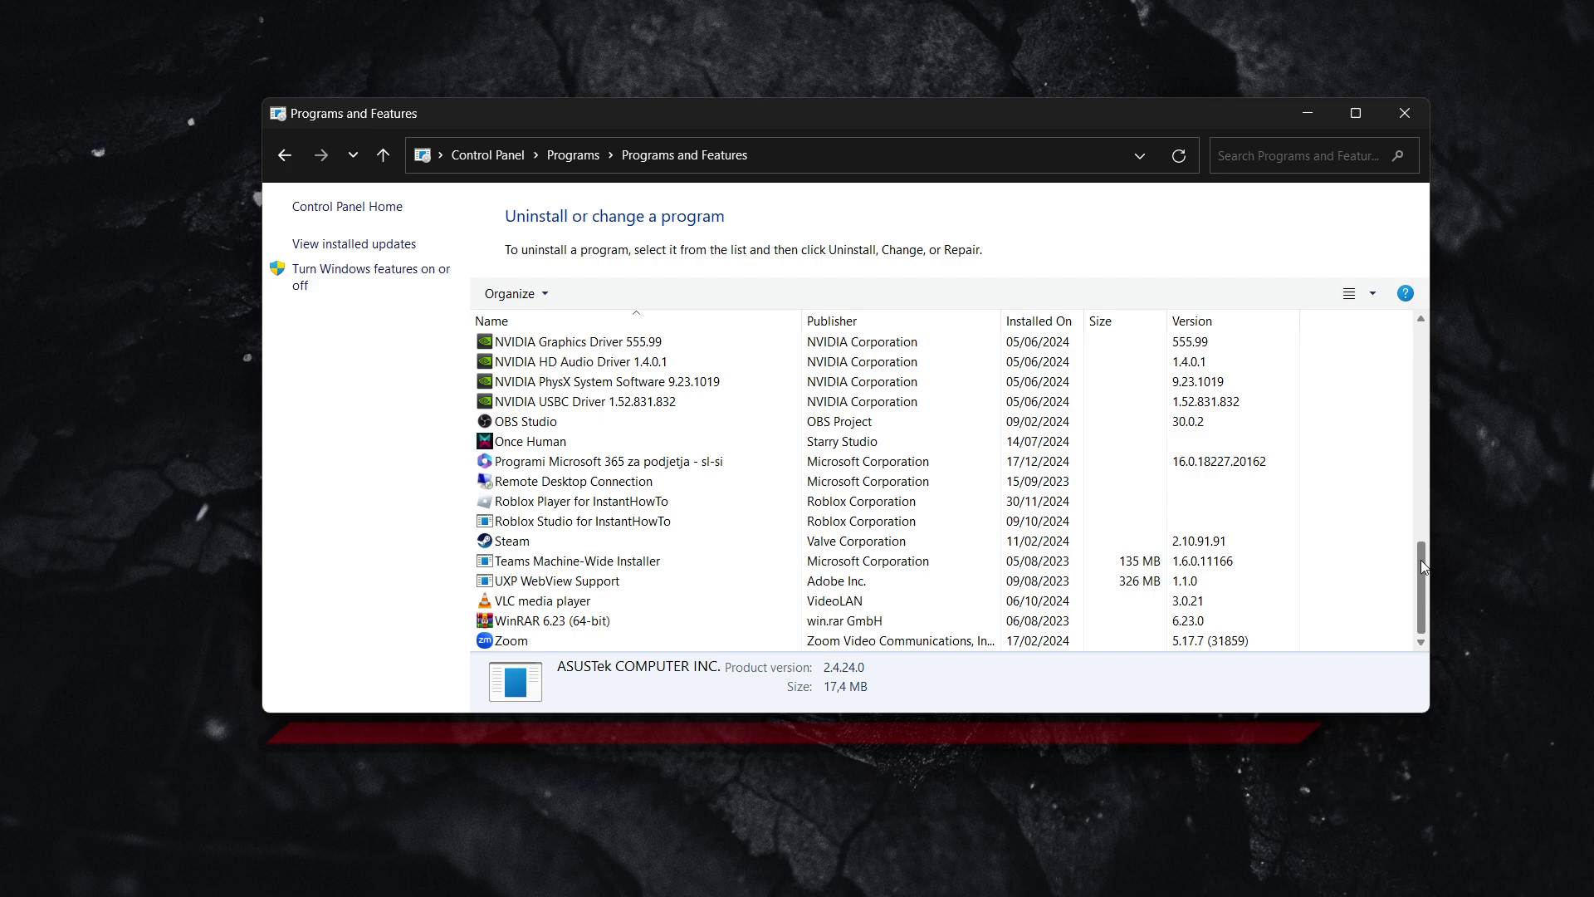
left_click_drag(1421, 563, 1427, 308)
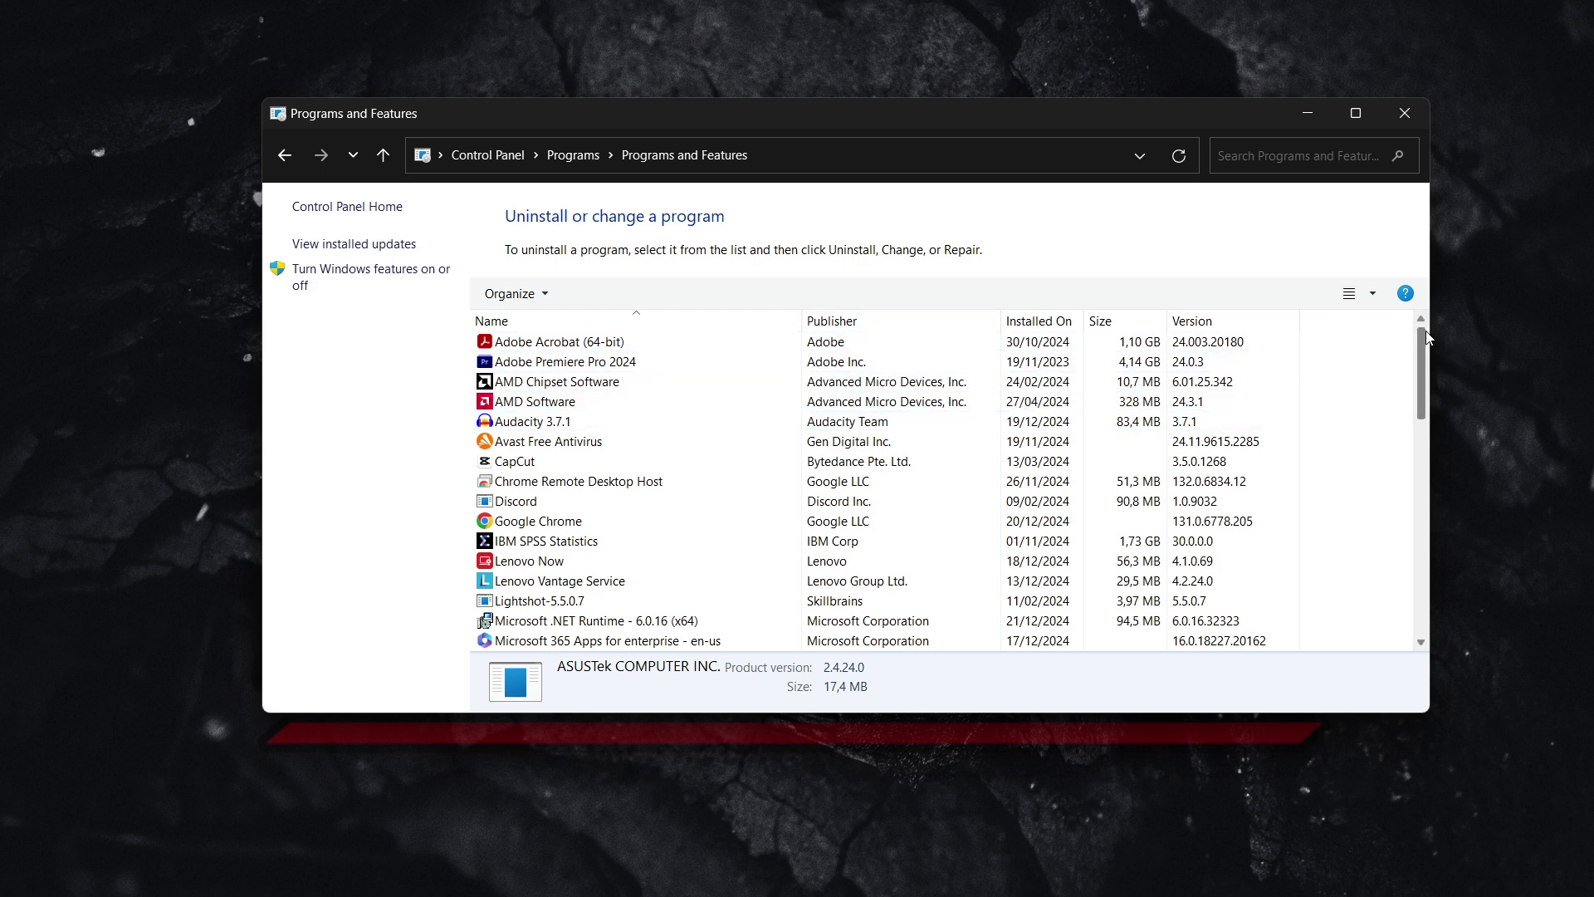
left_click_drag(1421, 336, 1402, 578)
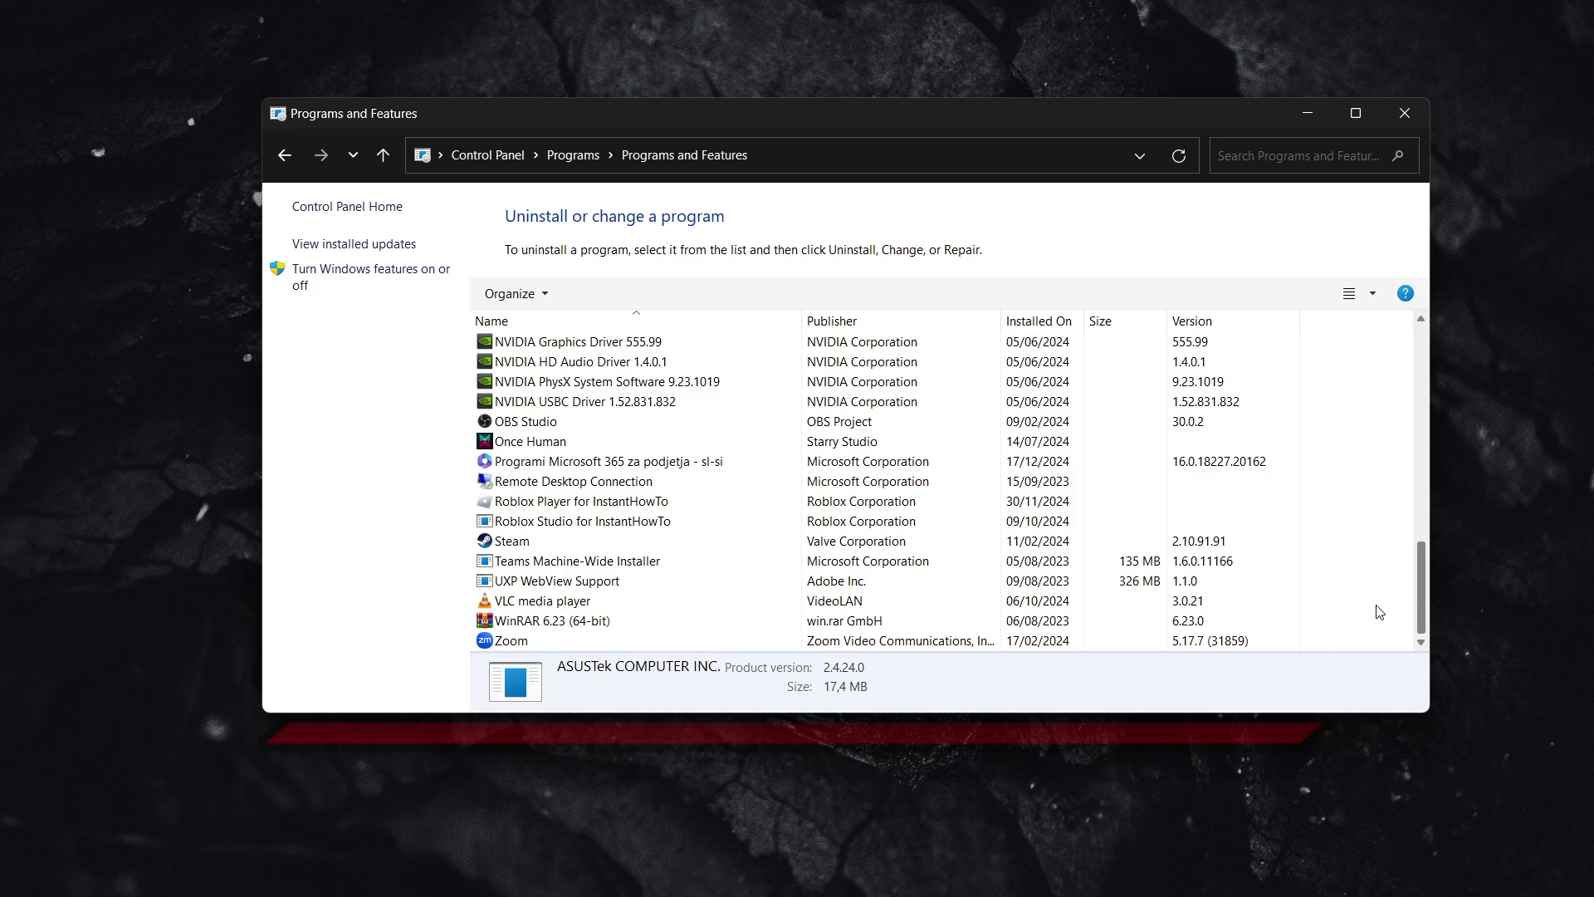
left_click_drag(1418, 581, 1416, 342)
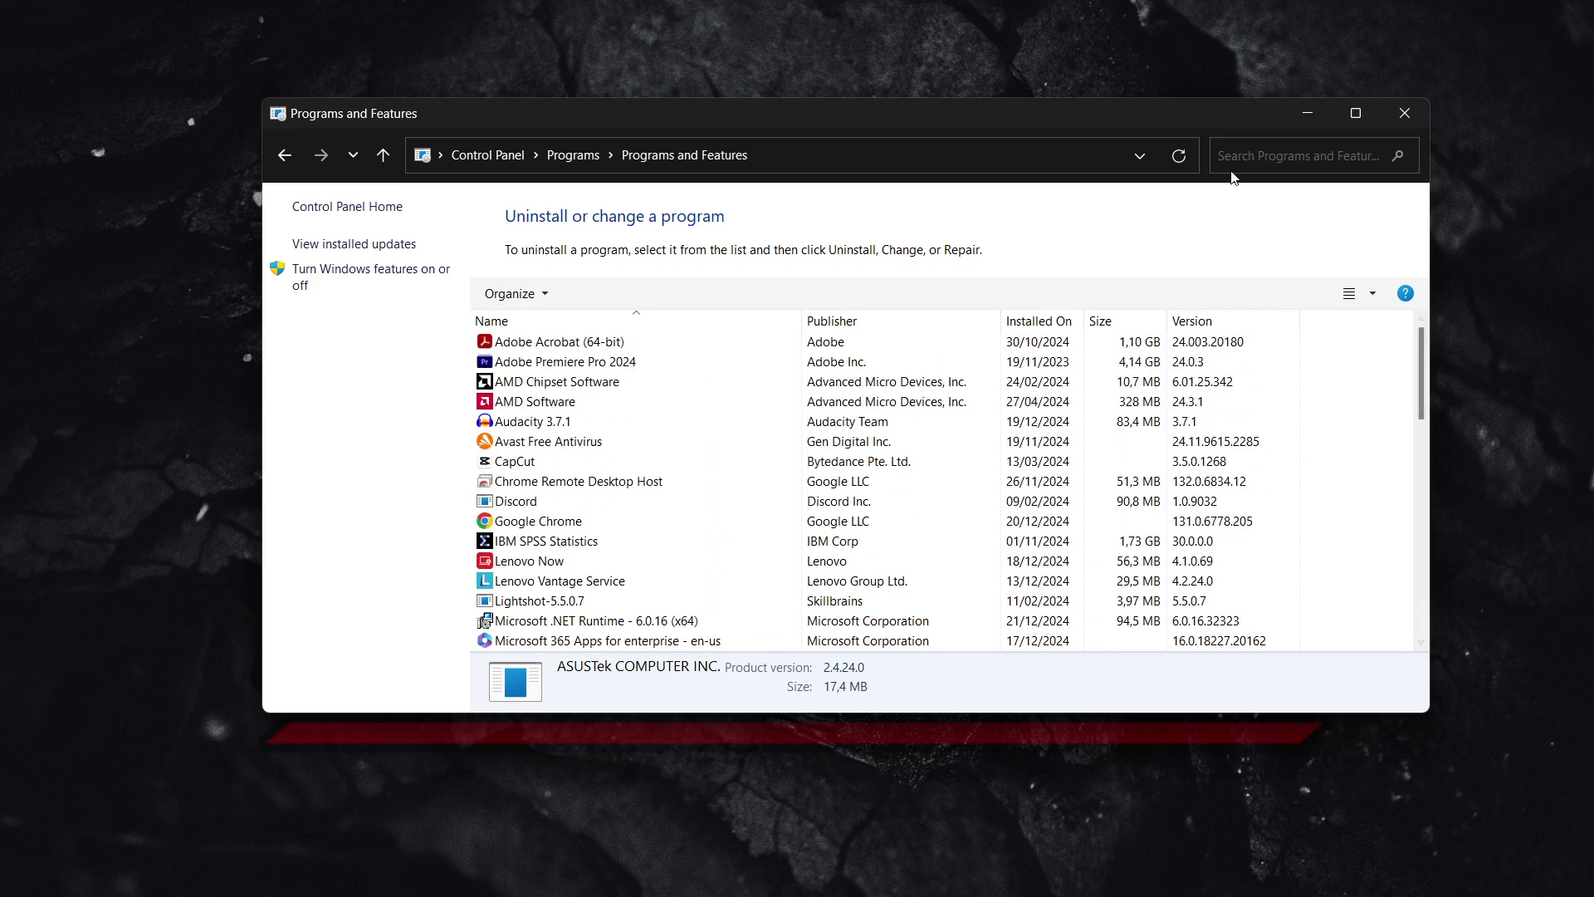